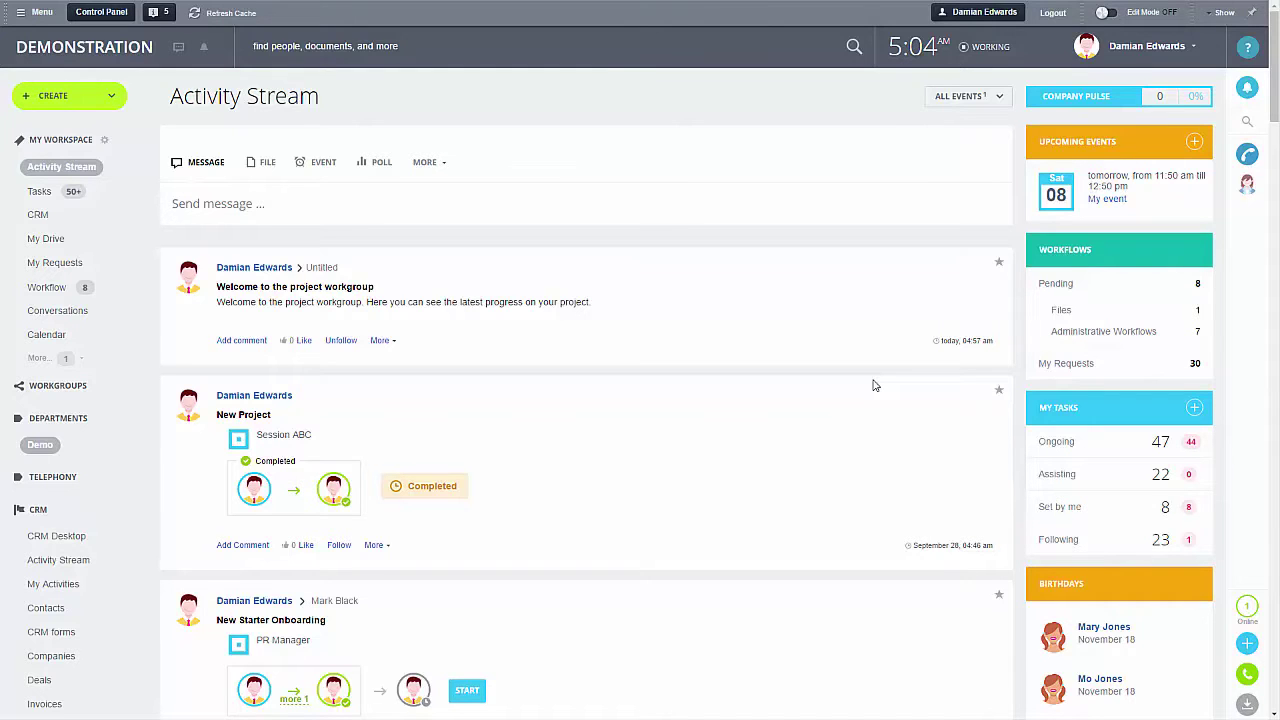
- Go to Open Channels under Company in the left sidebar
{"action": "scroll", "coordinate": [874, 384], "scroll_direction": "down", "scroll_amount": 5}
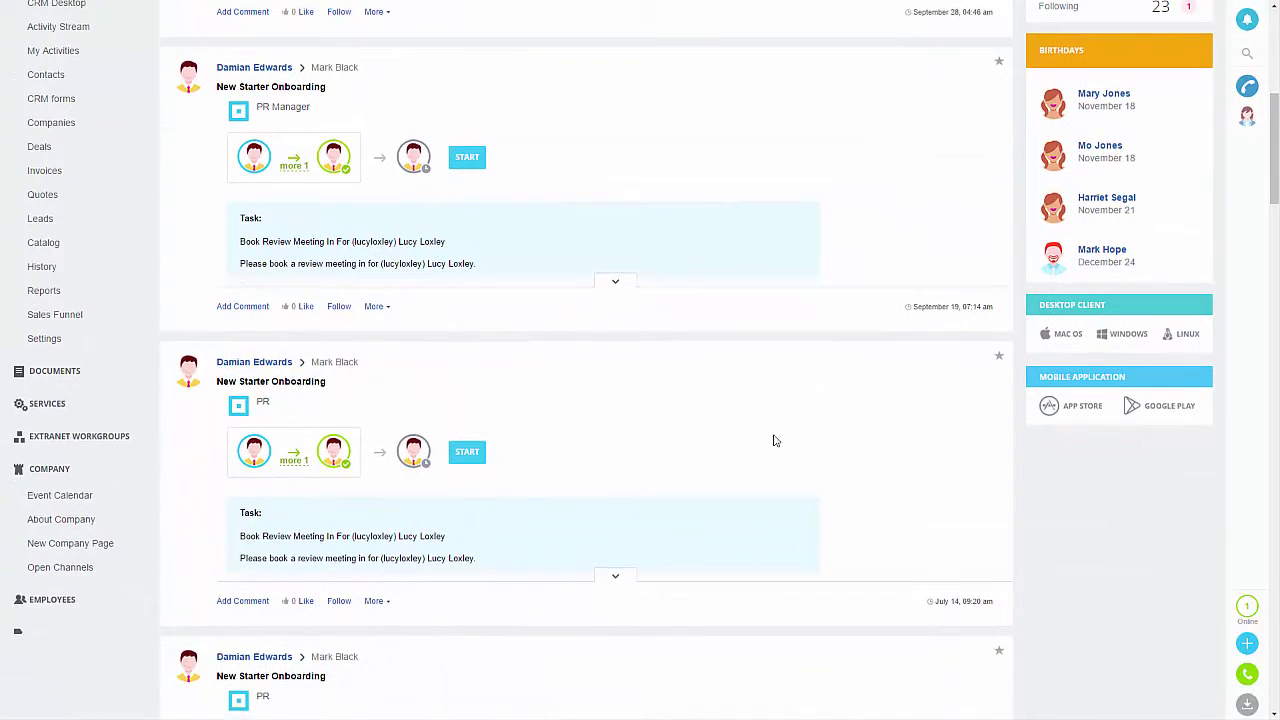
{"action": "left_click", "coordinate": [70, 574]}
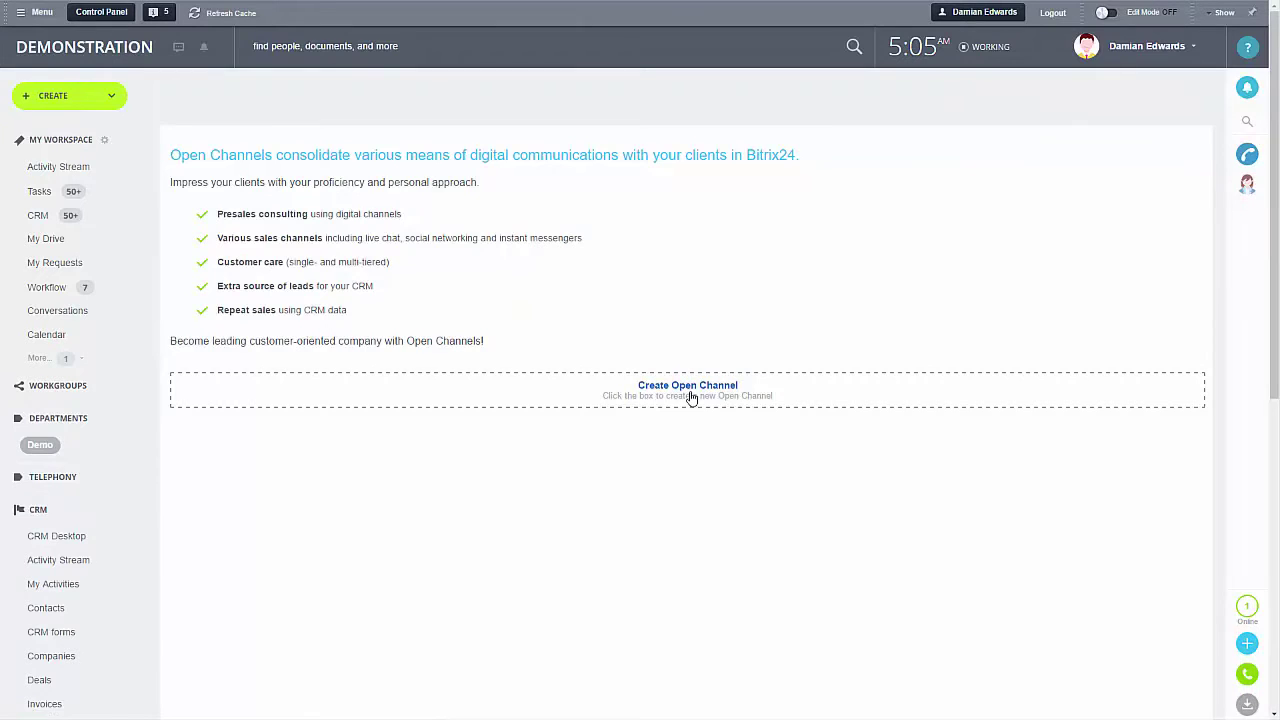
- Create a new open channel and start connecting a Facebook page to it
{"action": "left_click", "coordinate": [690, 397]}
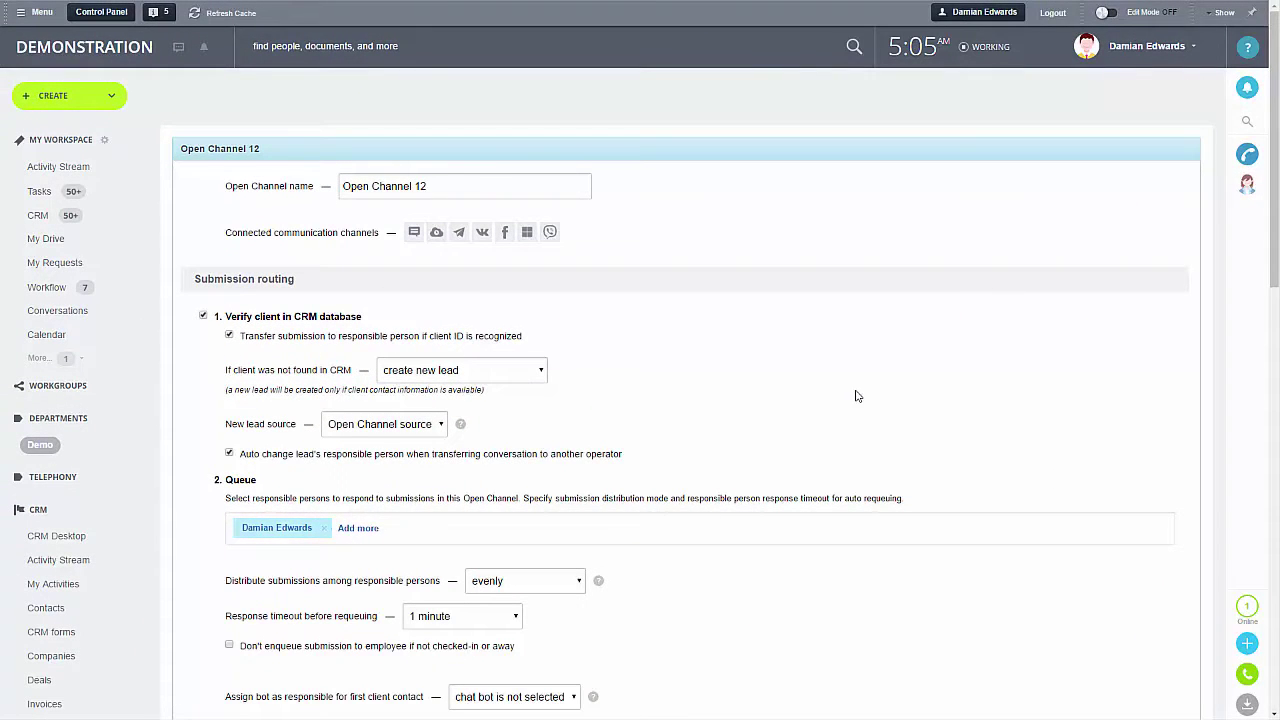
{"action": "left_click", "coordinate": [505, 233]}
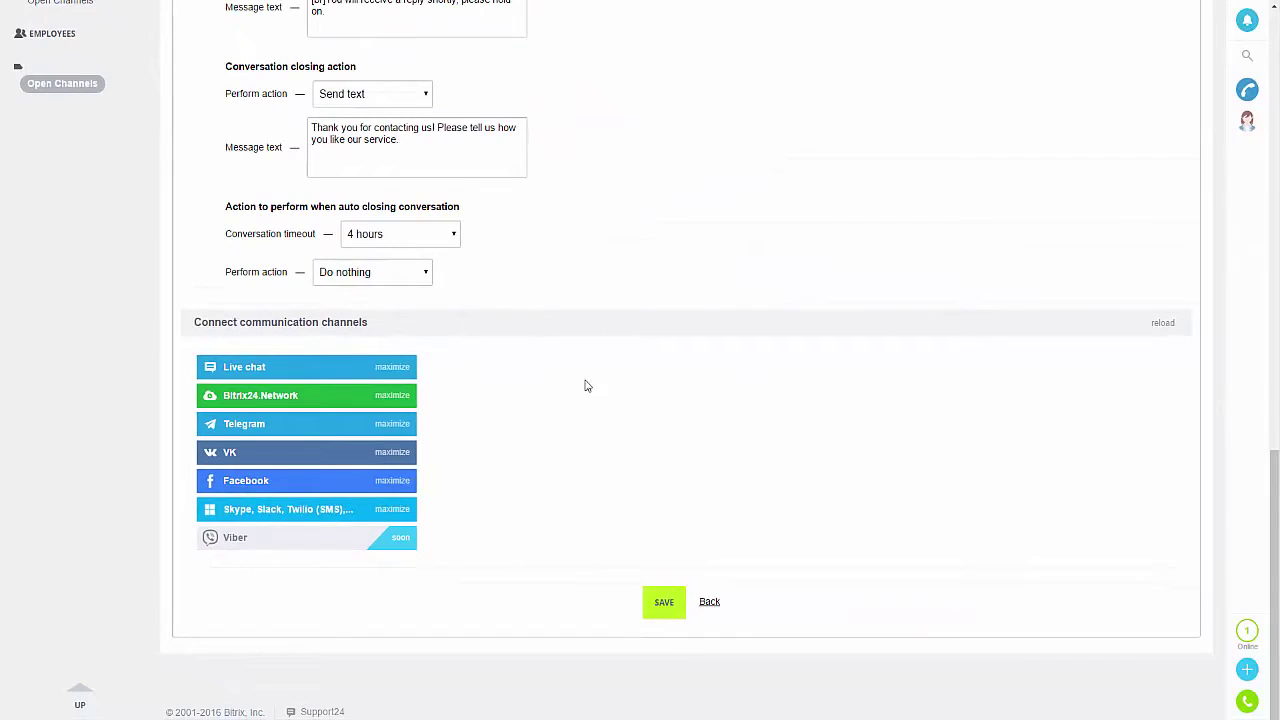
{"action": "left_click", "coordinate": [318, 481]}
{"action": "left_click", "coordinate": [250, 558]}
{"action": "scroll", "coordinate": [423, 563], "scroll_direction": "down", "scroll_amount": 1}
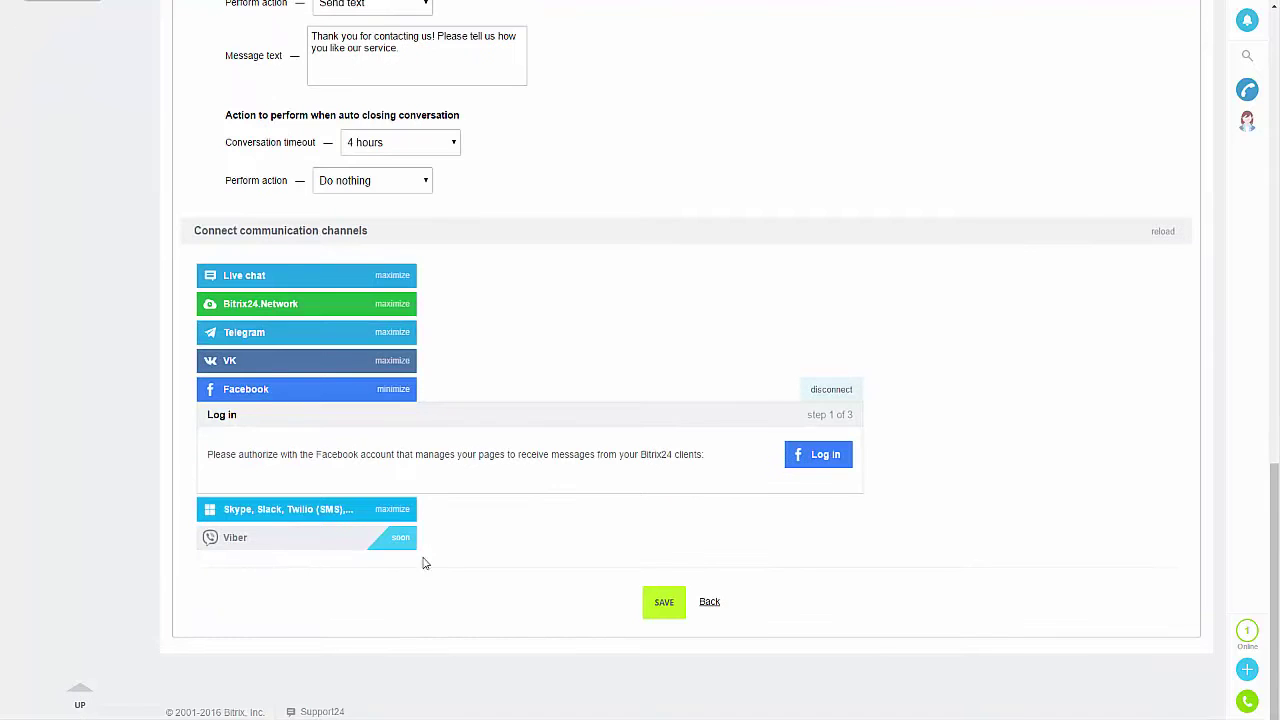
- Sign in to Facebook with the account credentials and connect the Intreface page
{"action": "left_click", "coordinate": [829, 454]}
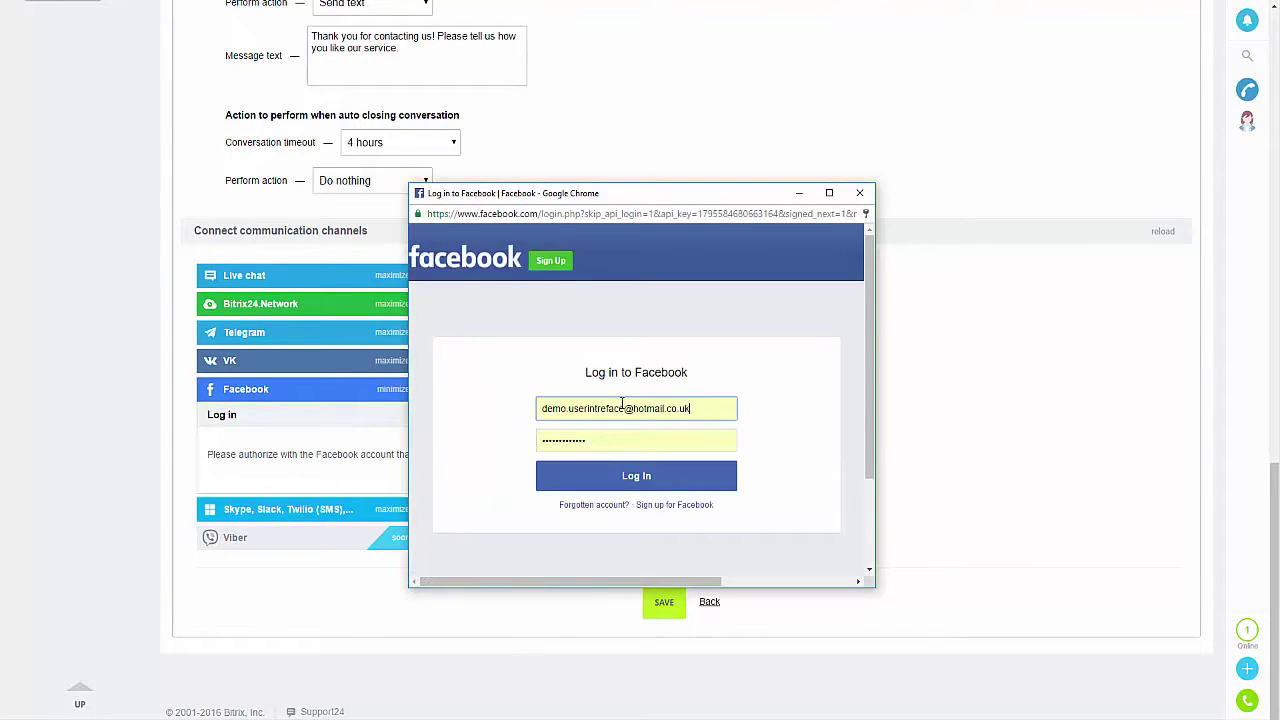
{"action": "double_click", "coordinate": [612, 408]}
{"action": "left_click", "coordinate": [624, 408]}
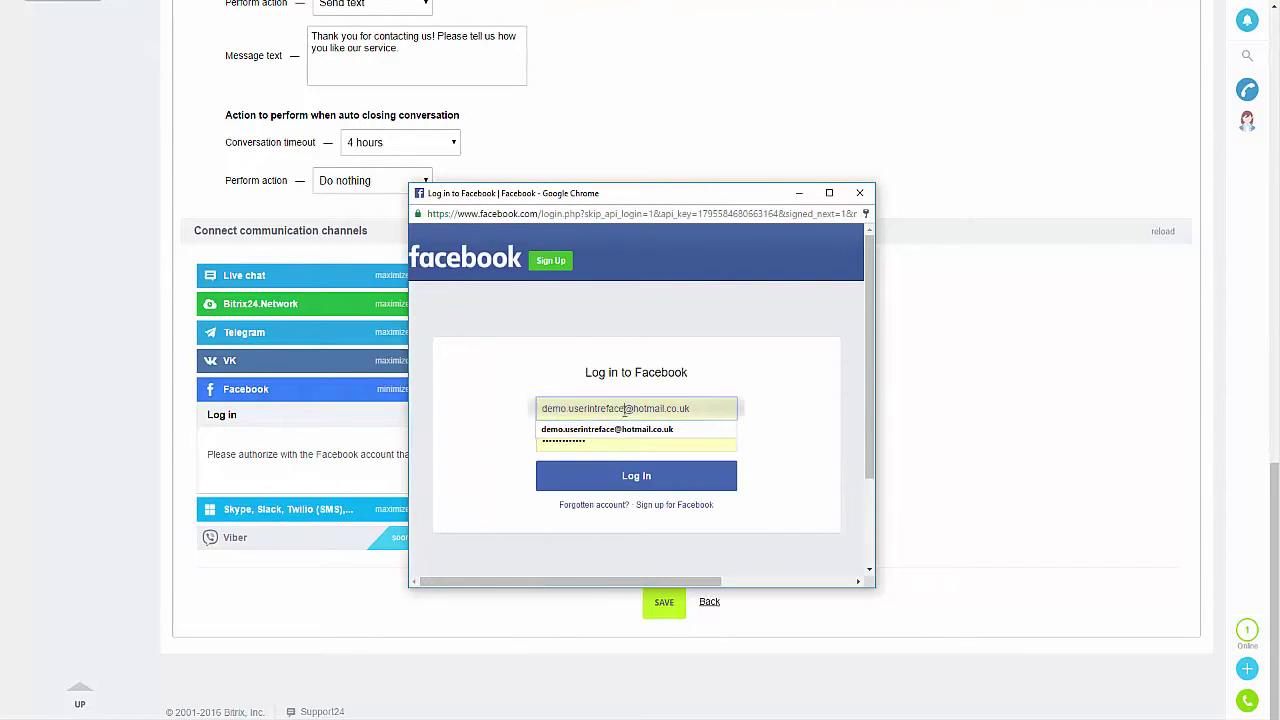
{"action": "left_click", "coordinate": [482, 417]}
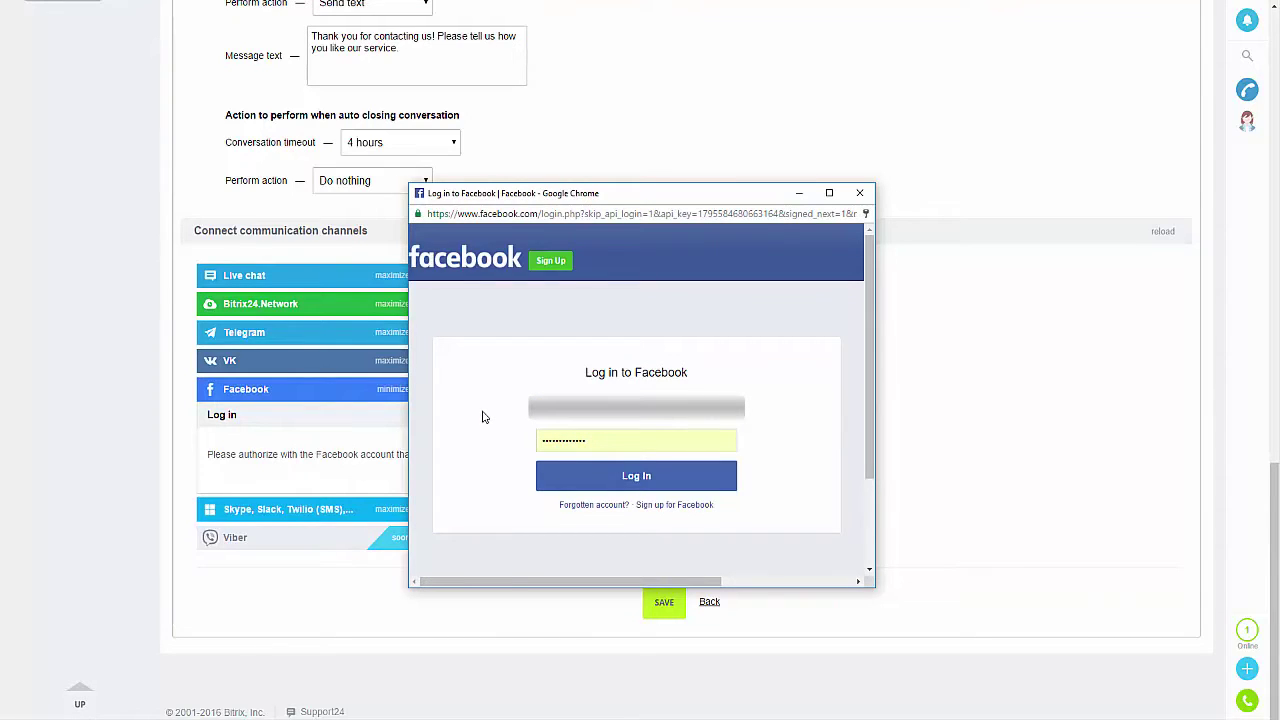
{"action": "key", "text": "Tab"}
{"action": "type", "text": "••"}
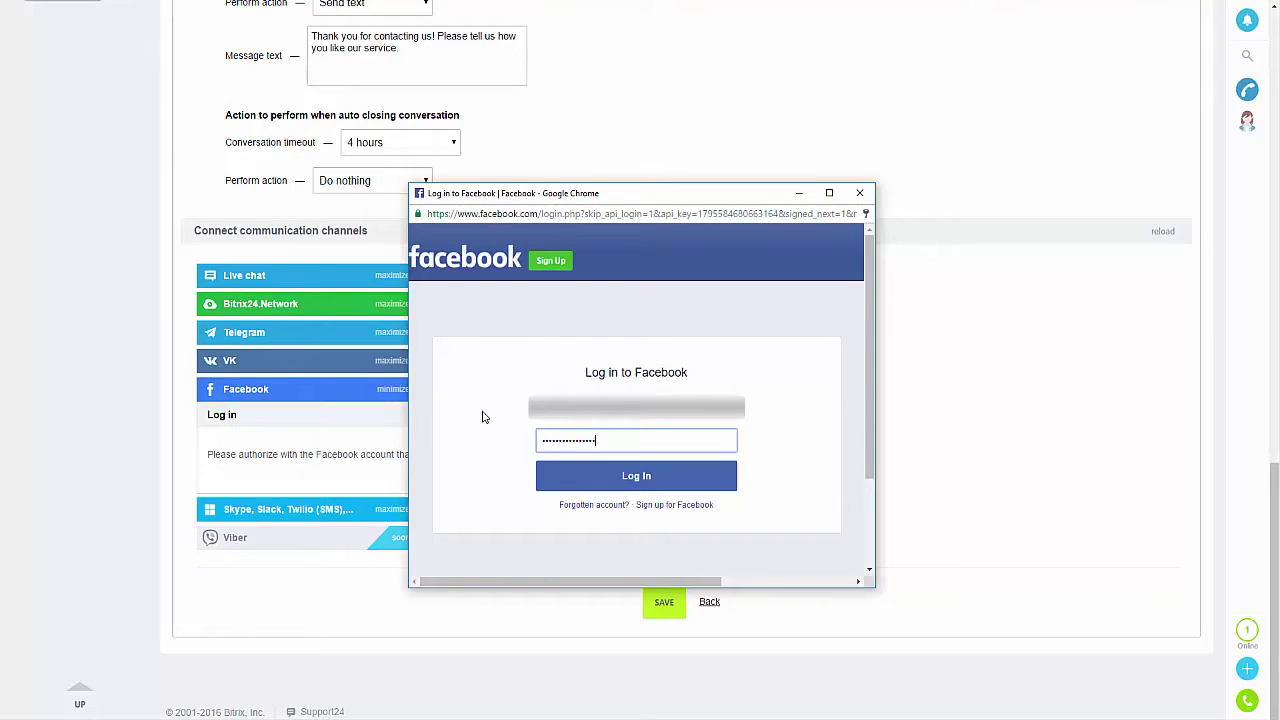
{"action": "left_click", "coordinate": [577, 479]}
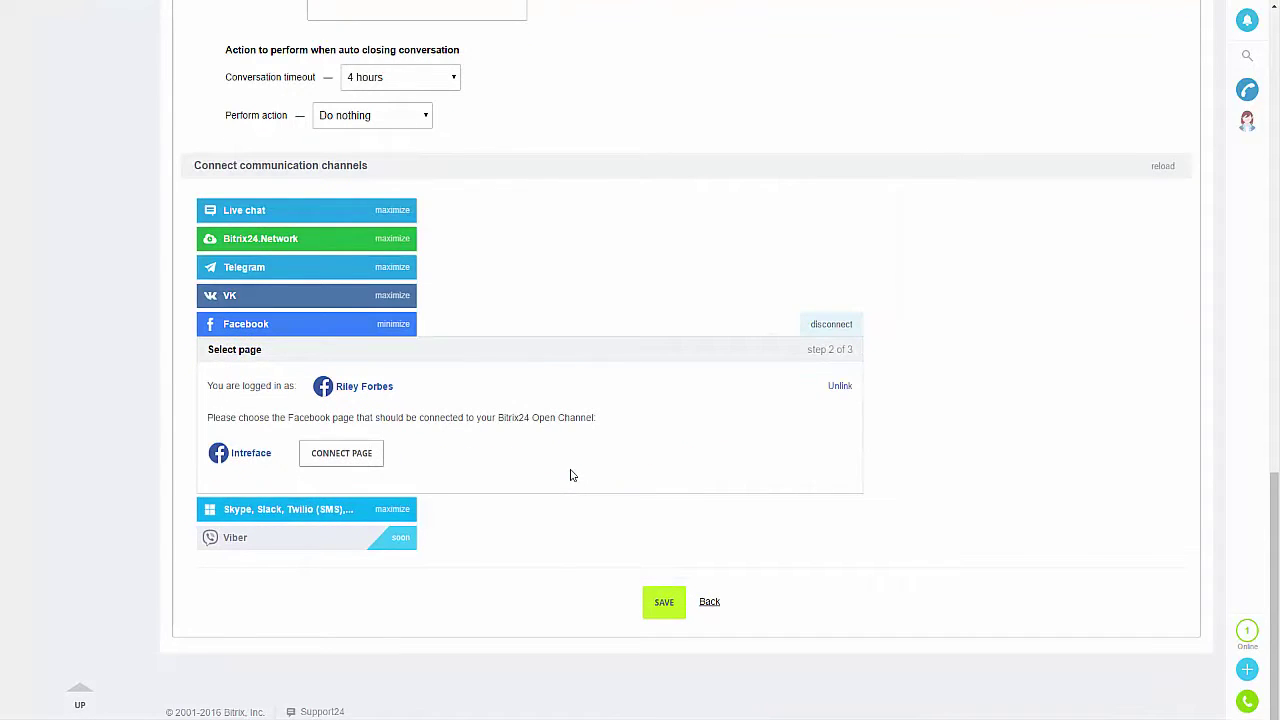
{"action": "left_click", "coordinate": [334, 452]}
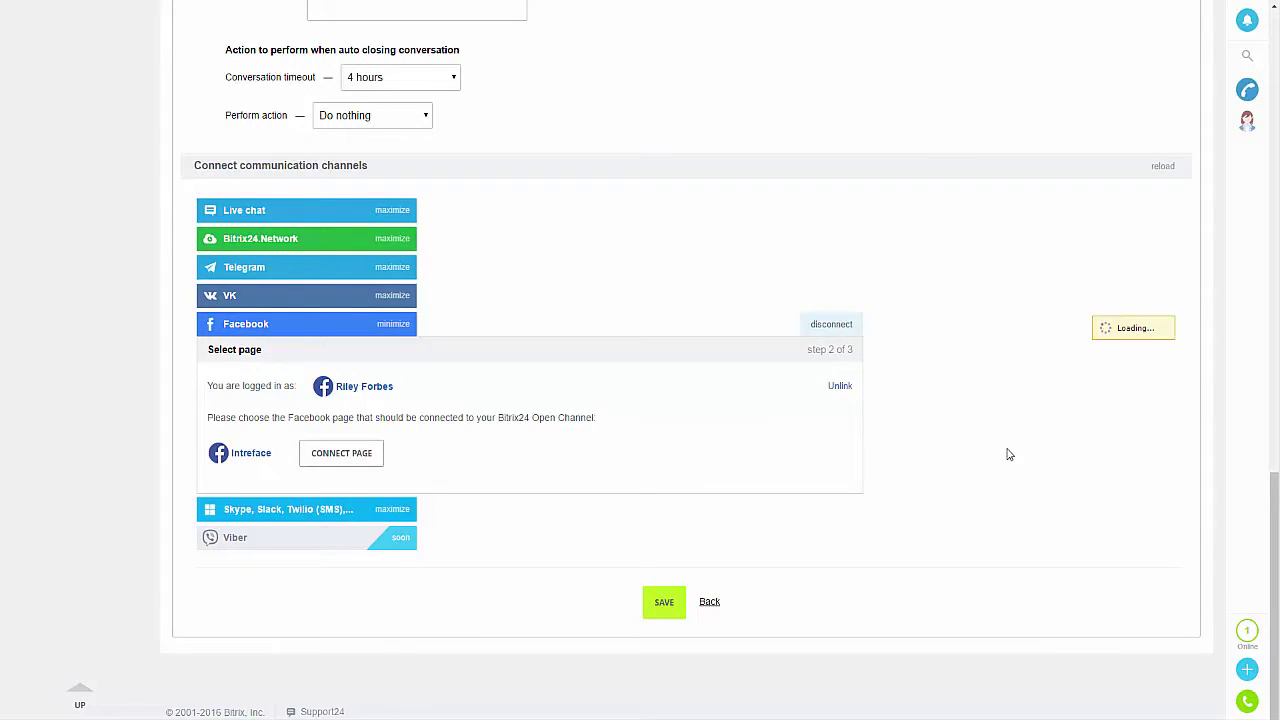
- Replace the Open Channel 12 name with 'Facebook'
{"action": "scroll", "coordinate": [1005, 454], "scroll_direction": "up", "scroll_amount": 4}
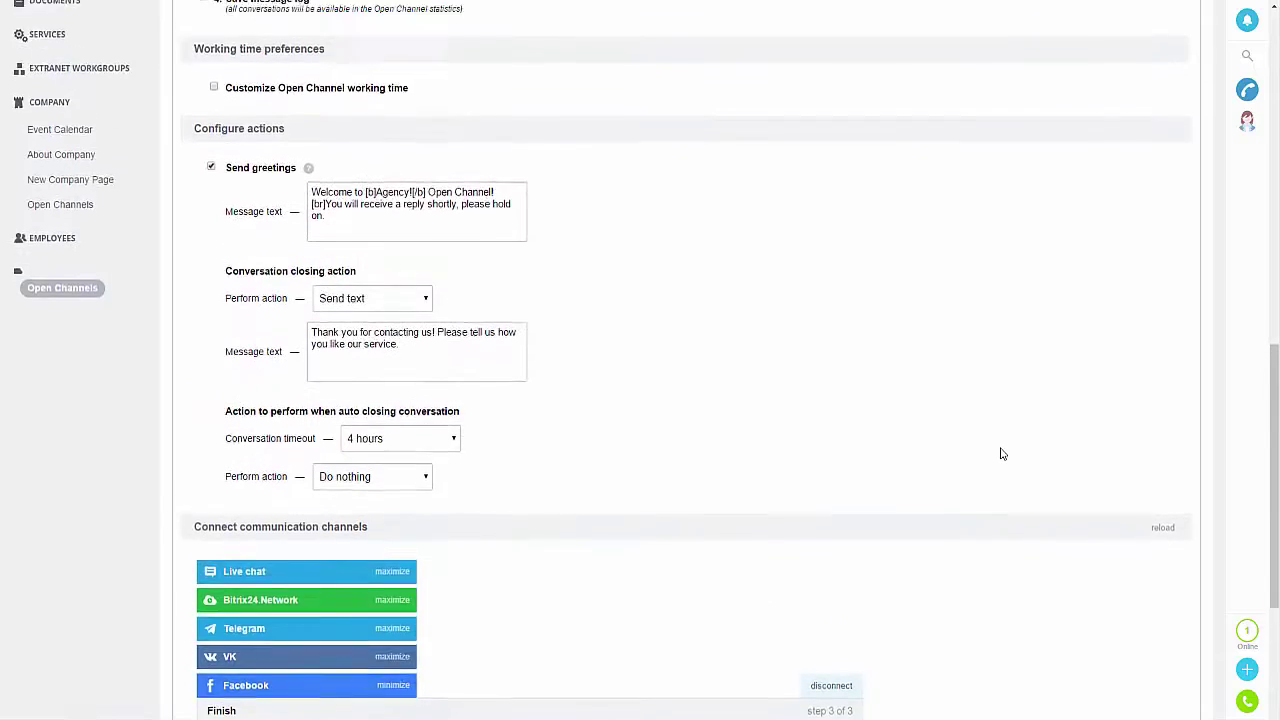
{"action": "scroll", "coordinate": [1002, 454], "scroll_direction": "up", "scroll_amount": 15}
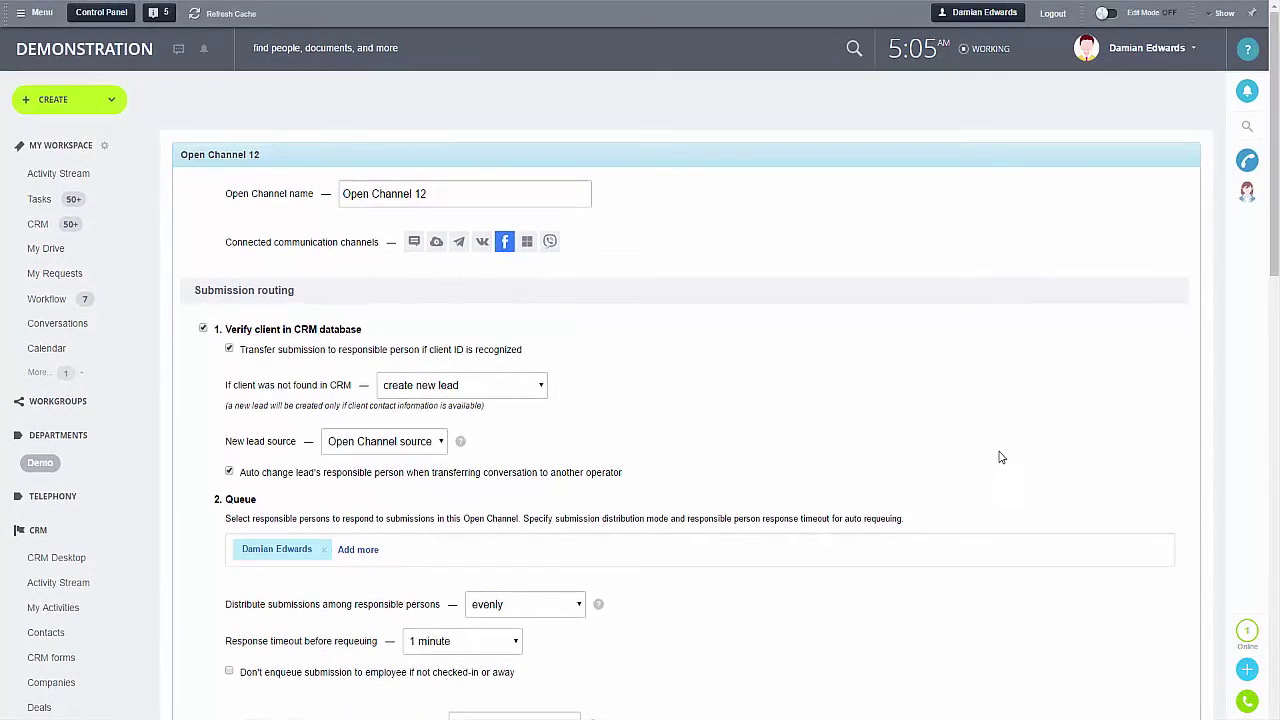
{"action": "triple_click", "coordinate": [455, 188]}
{"action": "type", "text": "Facebook"}
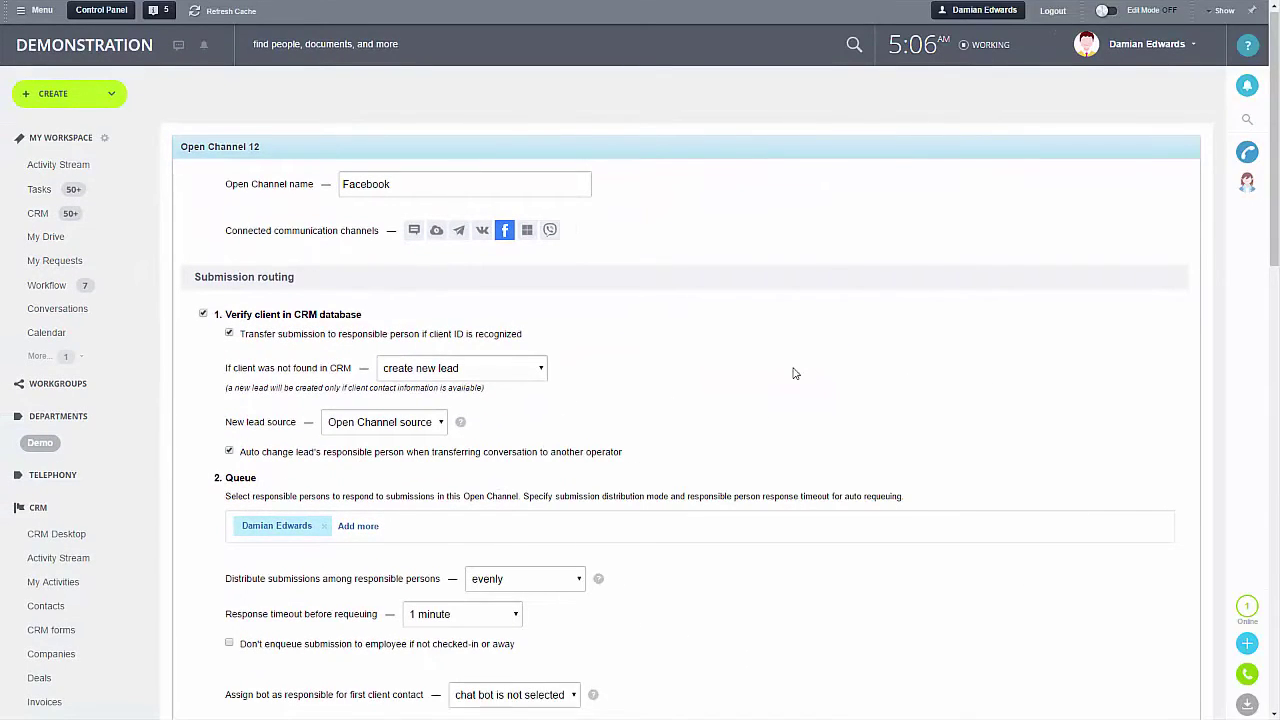
{"action": "scroll", "coordinate": [795, 373], "scroll_direction": "down", "scroll_amount": 3}
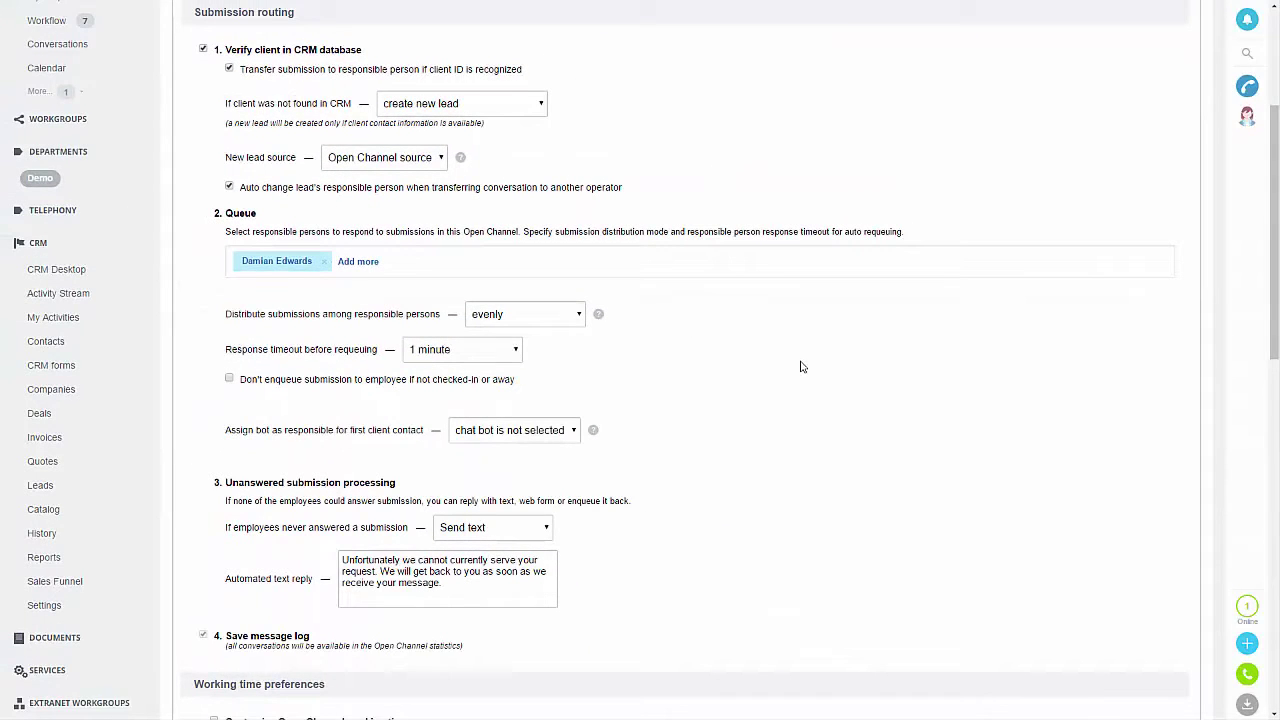
- Open the queue's people list and close it without adding anyone
{"action": "left_click", "coordinate": [350, 262]}
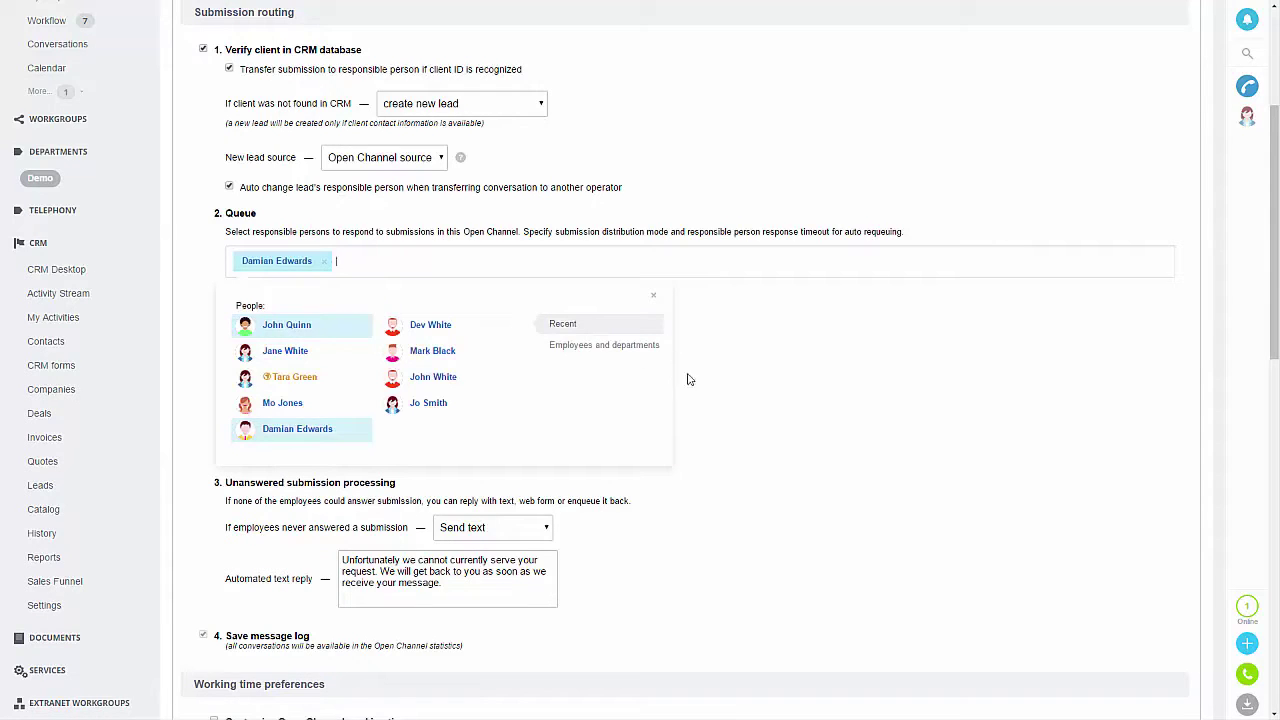
{"action": "left_click", "coordinate": [836, 402]}
{"action": "scroll", "coordinate": [836, 402], "scroll_direction": "down", "scroll_amount": 1}
{"action": "scroll", "coordinate": [836, 402], "scroll_direction": "down", "scroll_amount": 3}
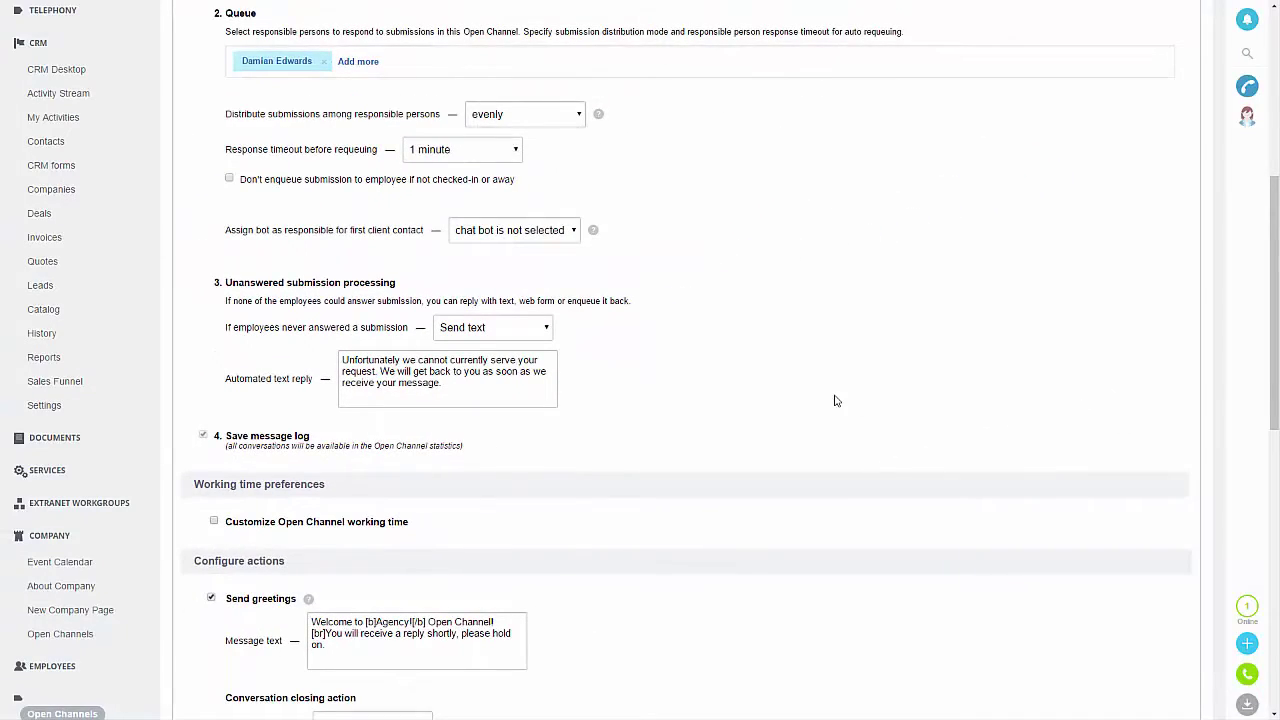
- Enable custom working time ending at 4:00 pm in the America/Iqaluit time zone
{"action": "left_click", "coordinate": [212, 522]}
{"action": "scroll", "coordinate": [707, 472], "scroll_direction": "down", "scroll_amount": 2}
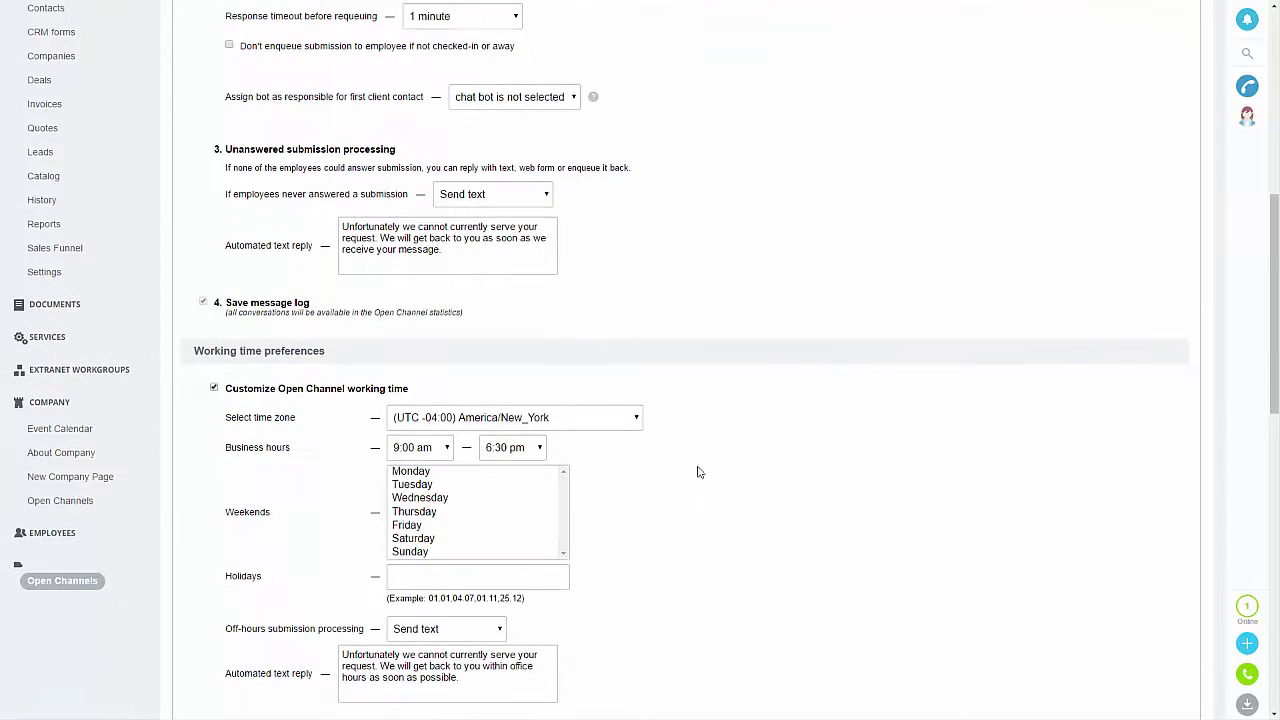
{"action": "left_click", "coordinate": [538, 451]}
{"action": "left_click", "coordinate": [526, 362]}
{"action": "left_click", "coordinate": [632, 419]}
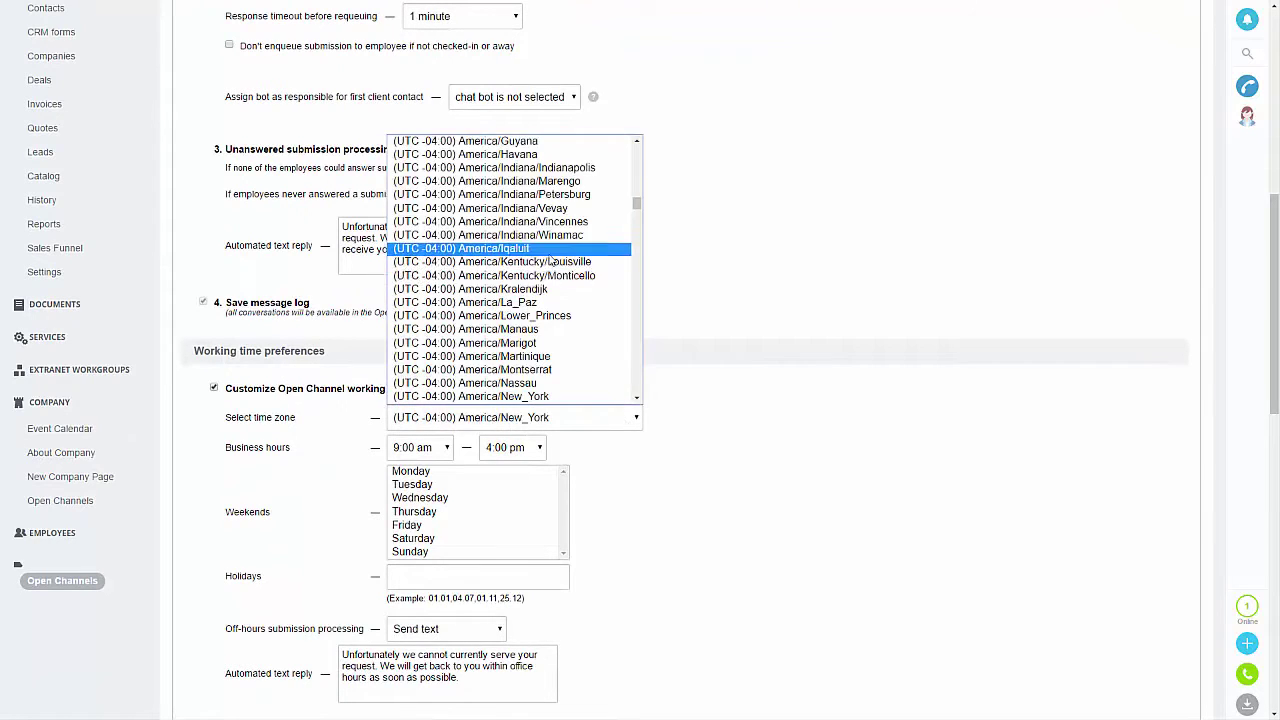
{"action": "left_click", "coordinate": [549, 254]}
{"action": "scroll", "coordinate": [730, 563], "scroll_direction": "down", "scroll_amount": 1}
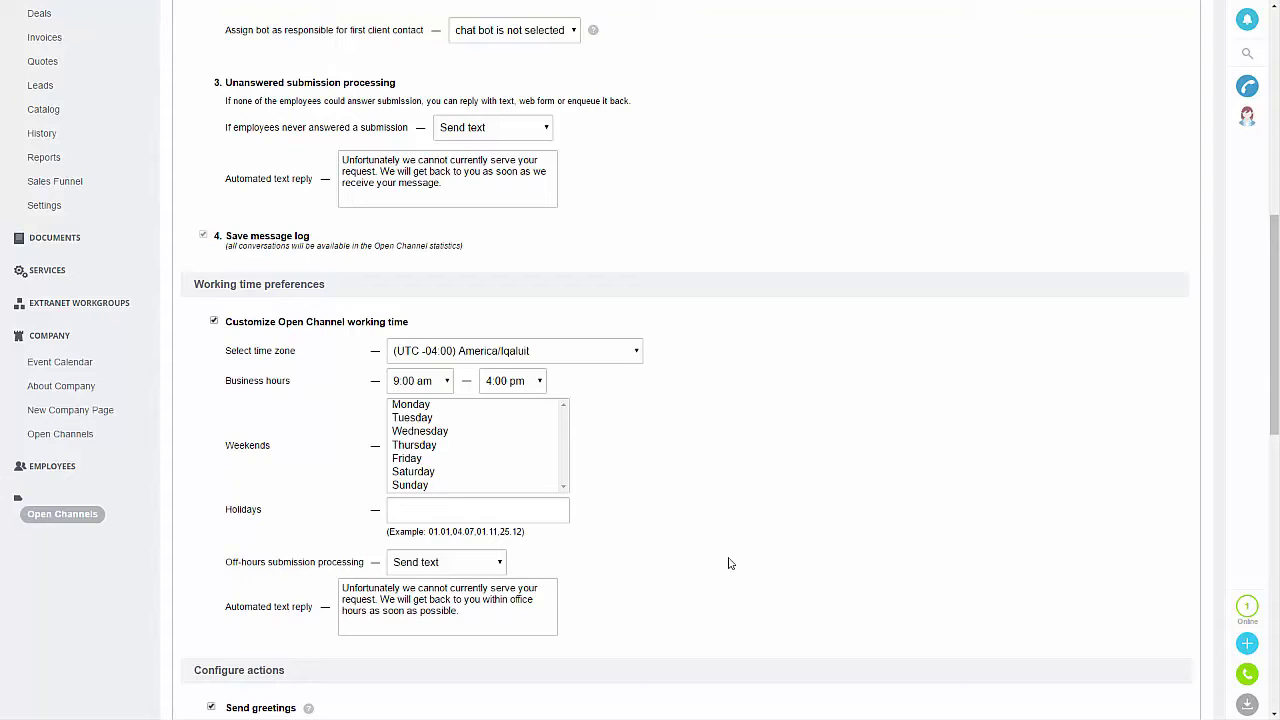
{"action": "scroll", "coordinate": [729, 563], "scroll_direction": "down", "scroll_amount": 5}
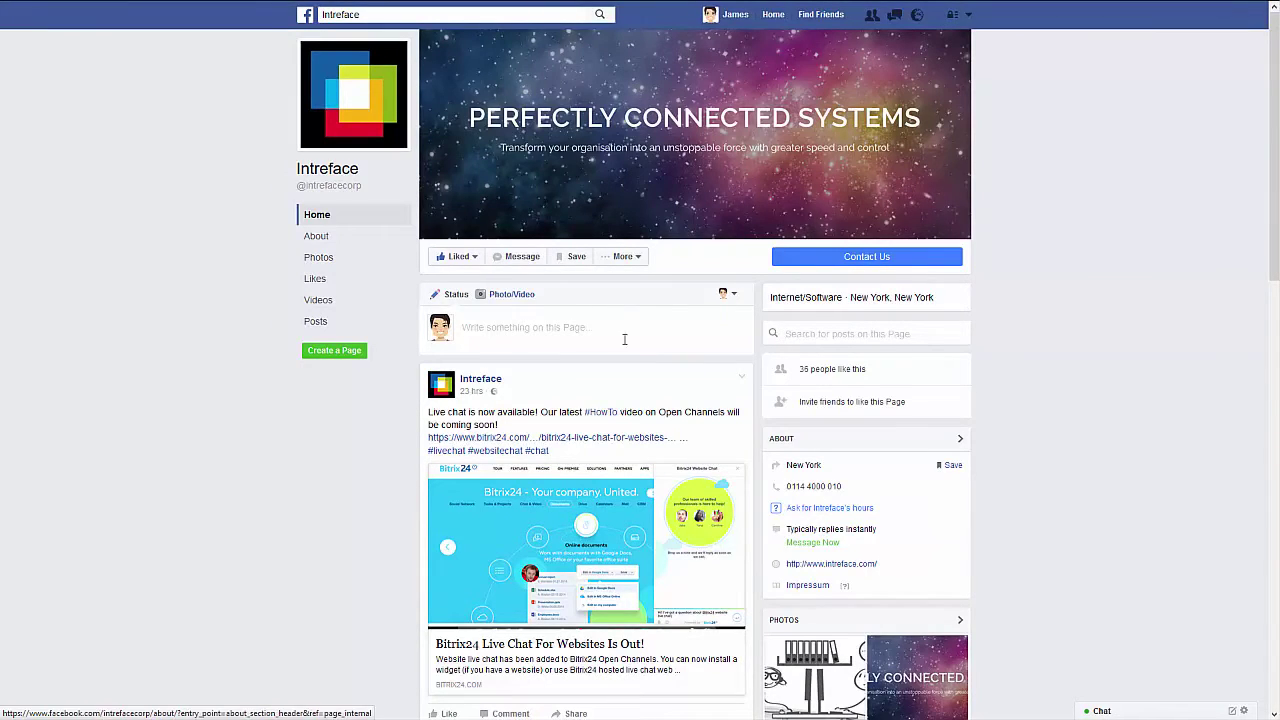
- Message the Intreface Facebook page with 'Hi, can you help?'
{"action": "left_click", "coordinate": [514, 260]}
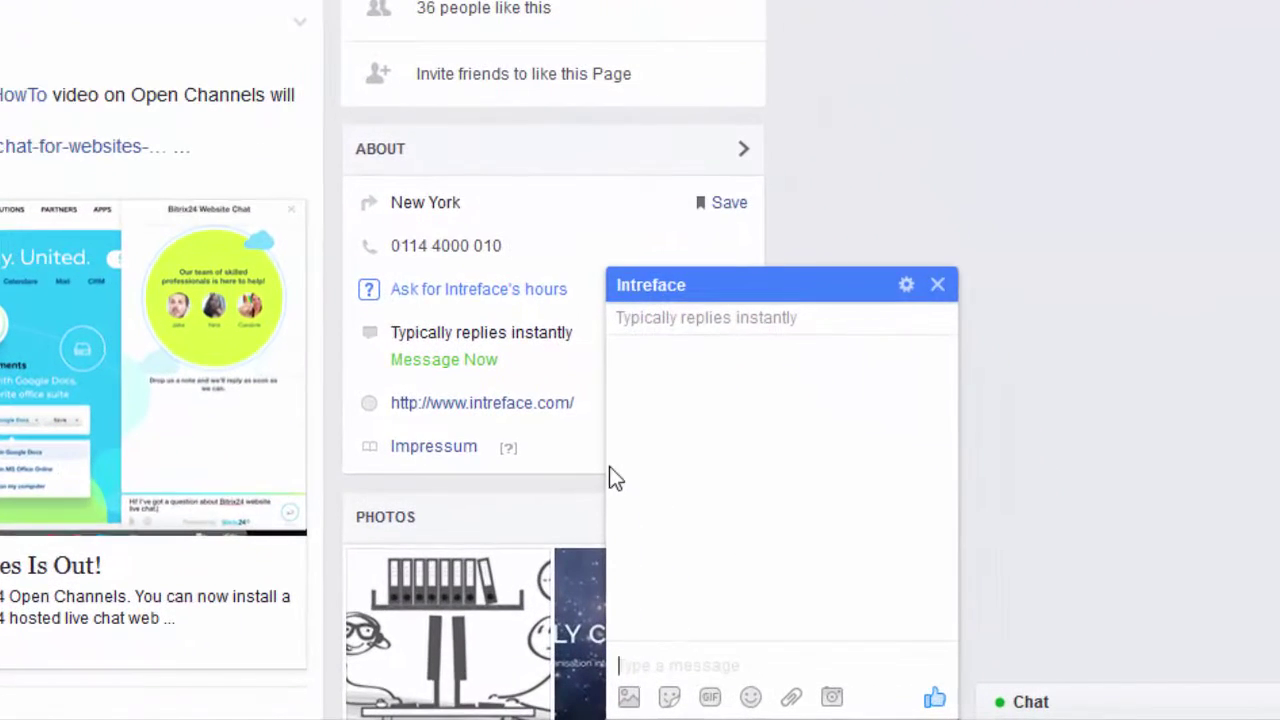
{"action": "type", "text": "Hi, can you help?"}
{"action": "key", "text": "Return"}
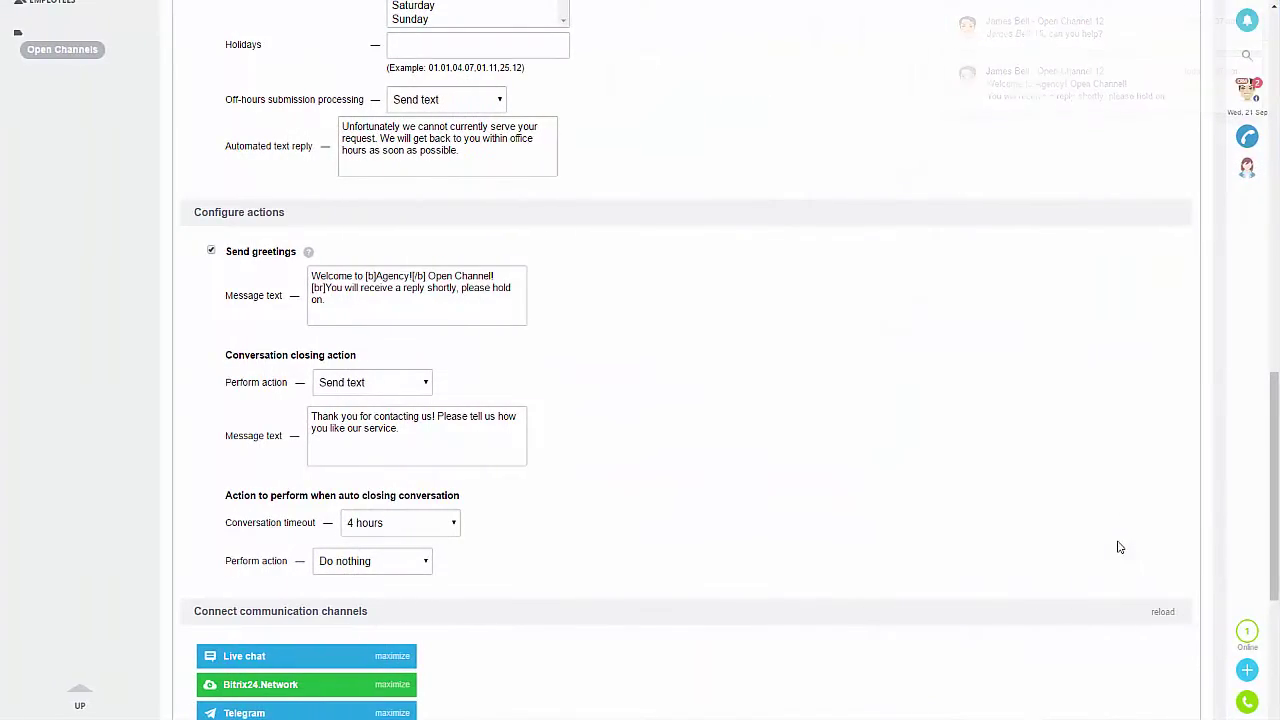
- Take the incoming Facebook chat, reply 'Hi there, of course we can!', and close it
{"action": "left_click", "coordinate": [1245, 89]}
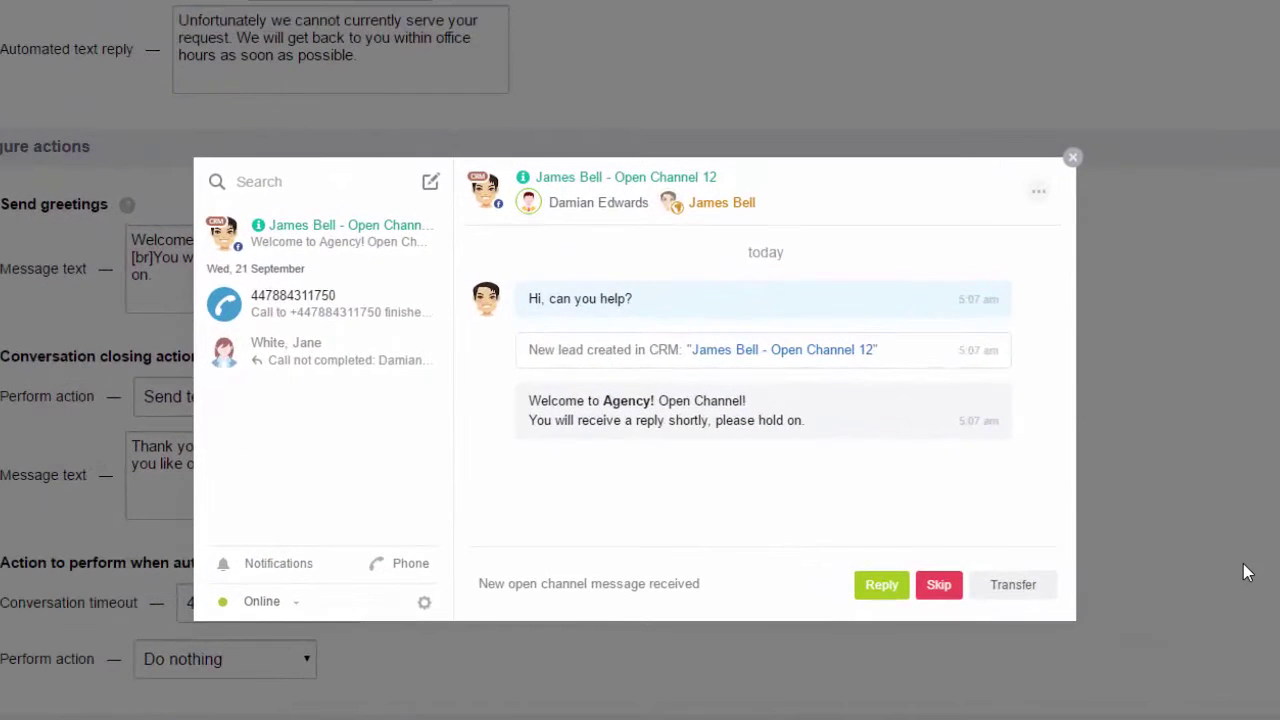
{"action": "left_click", "coordinate": [882, 585]}
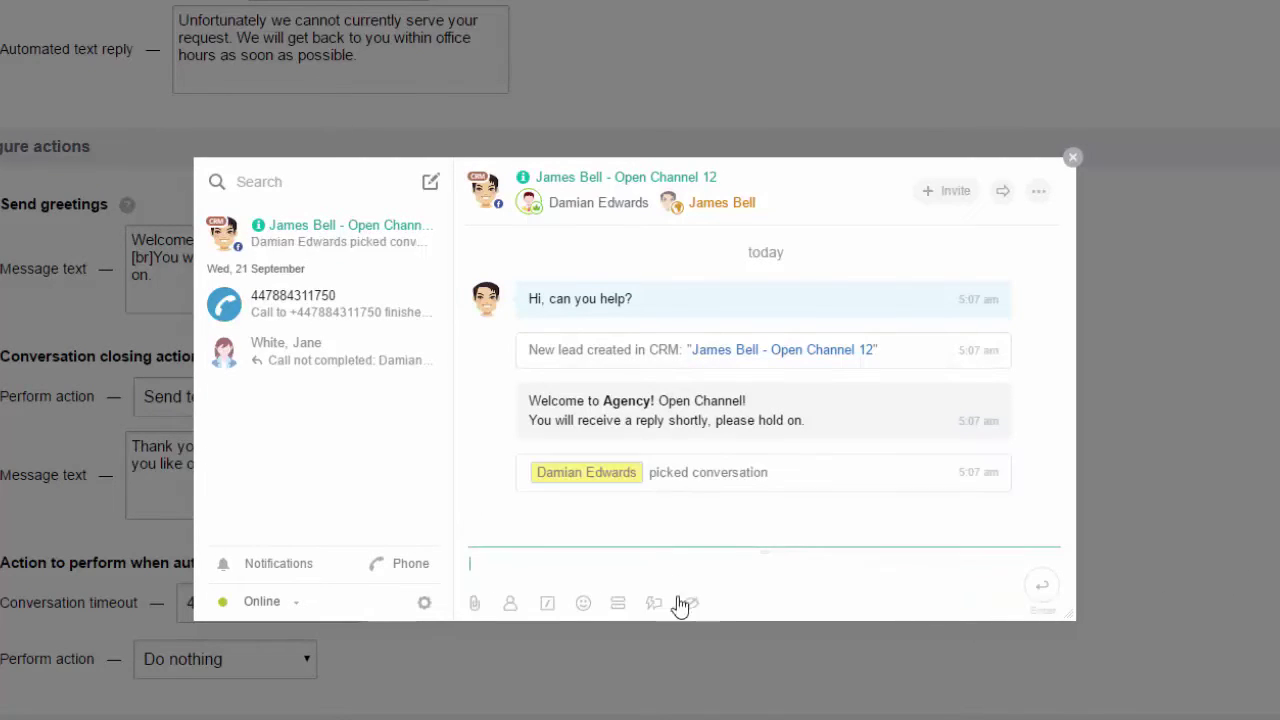
{"action": "type", "text": "Hi there, of course we c"}
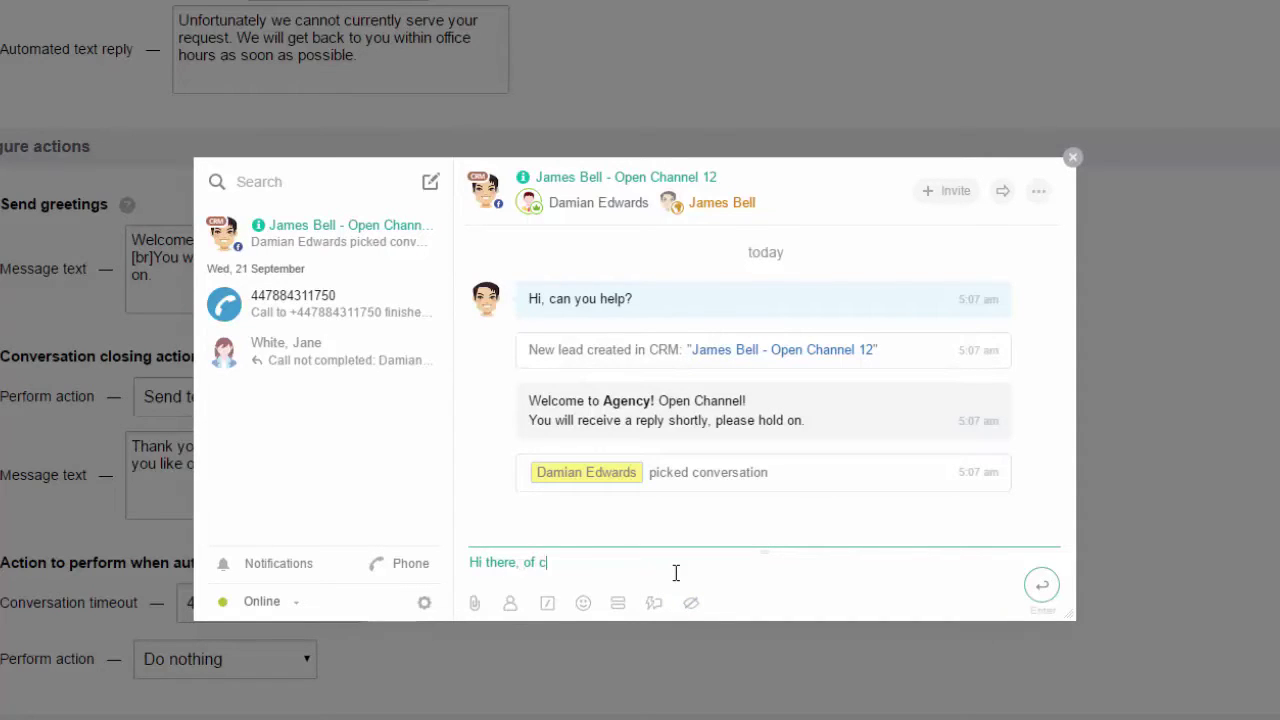
{"action": "type", "text": "an!"}
{"action": "key", "text": "Return"}
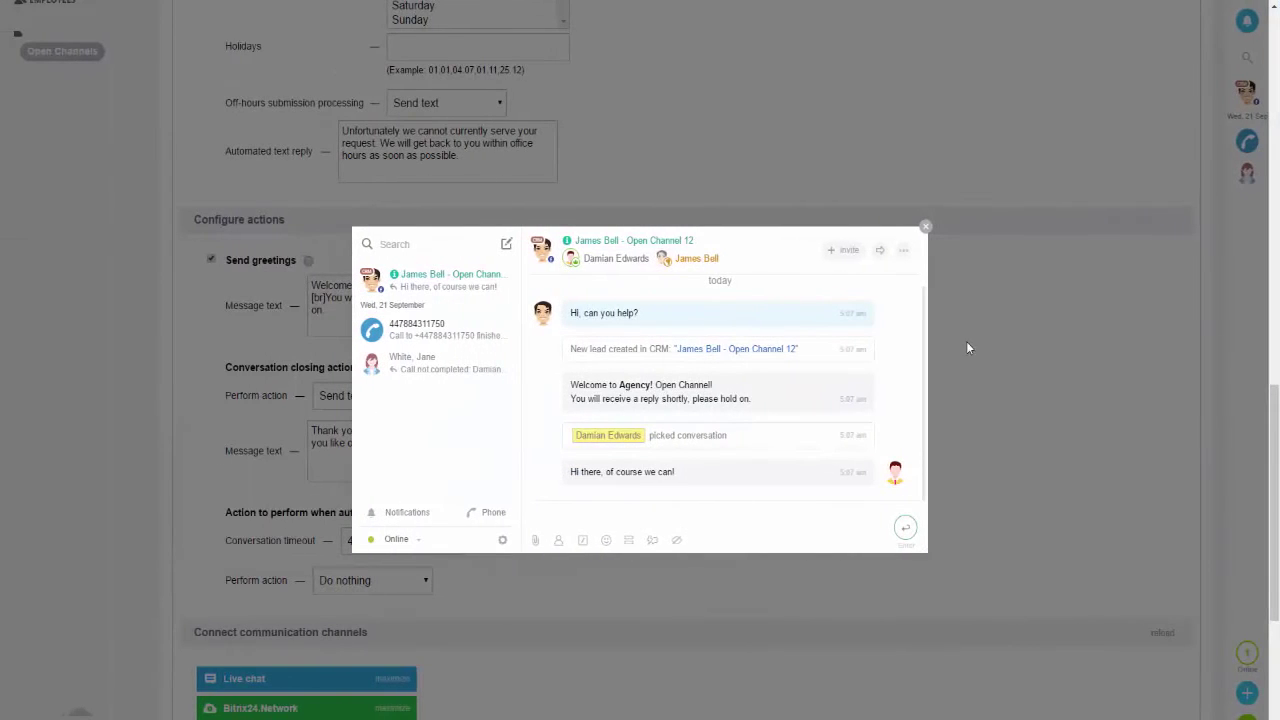
{"action": "left_click", "coordinate": [926, 229]}
{"action": "scroll", "coordinate": [818, 520], "scroll_direction": "down", "scroll_amount": 5}
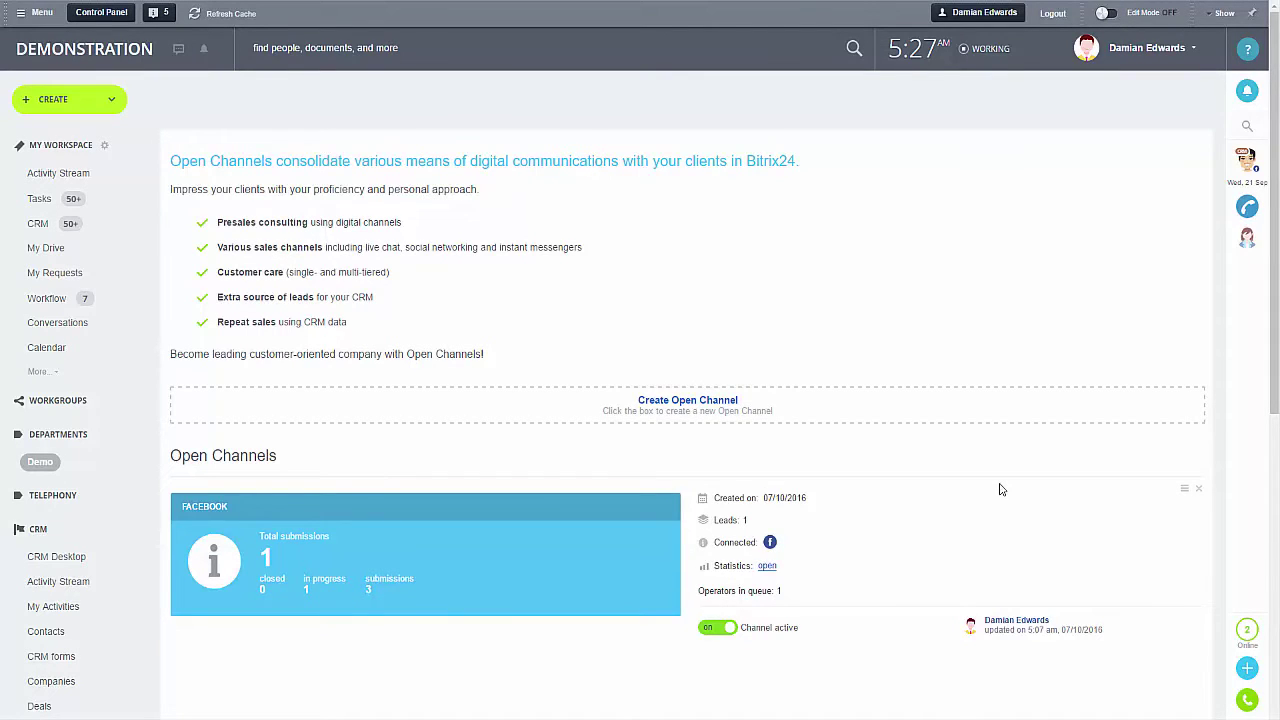
- Create a new open channel, connect Live chat, and select its website widget code
{"action": "left_click", "coordinate": [724, 412]}
{"action": "scroll", "coordinate": [713, 417], "scroll_direction": "down", "scroll_amount": 10}
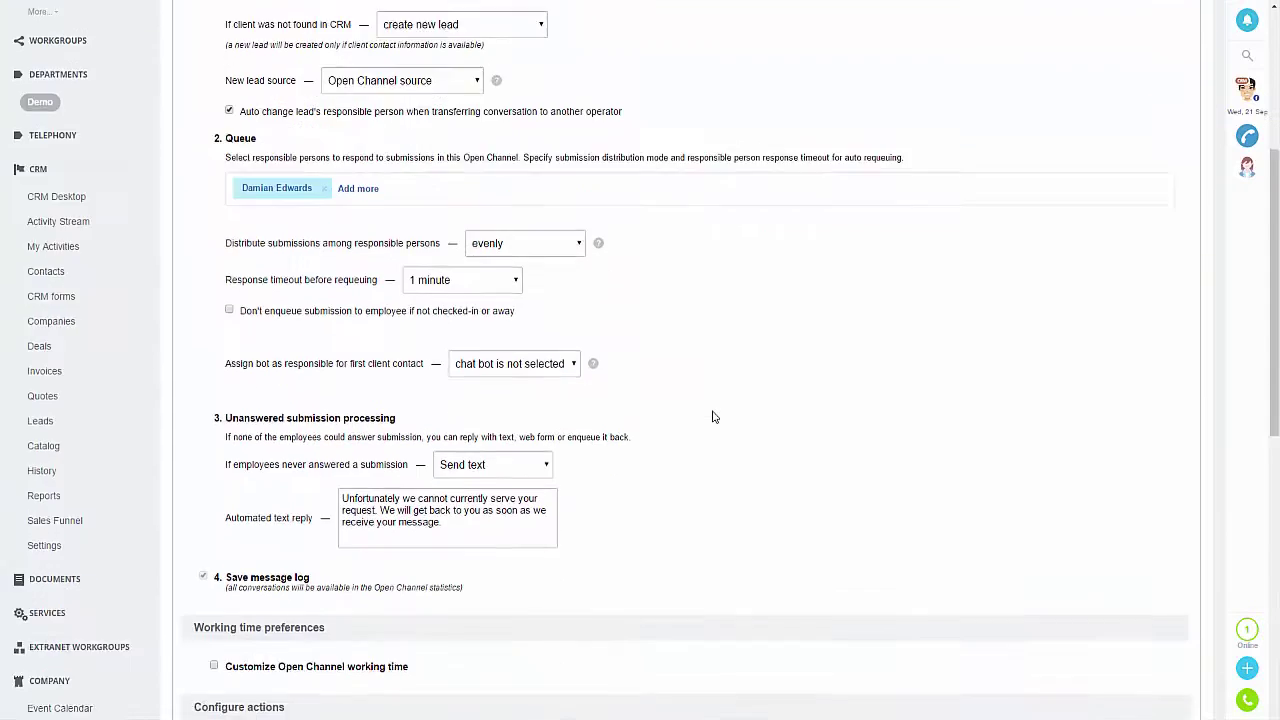
{"action": "left_click", "coordinate": [330, 474]}
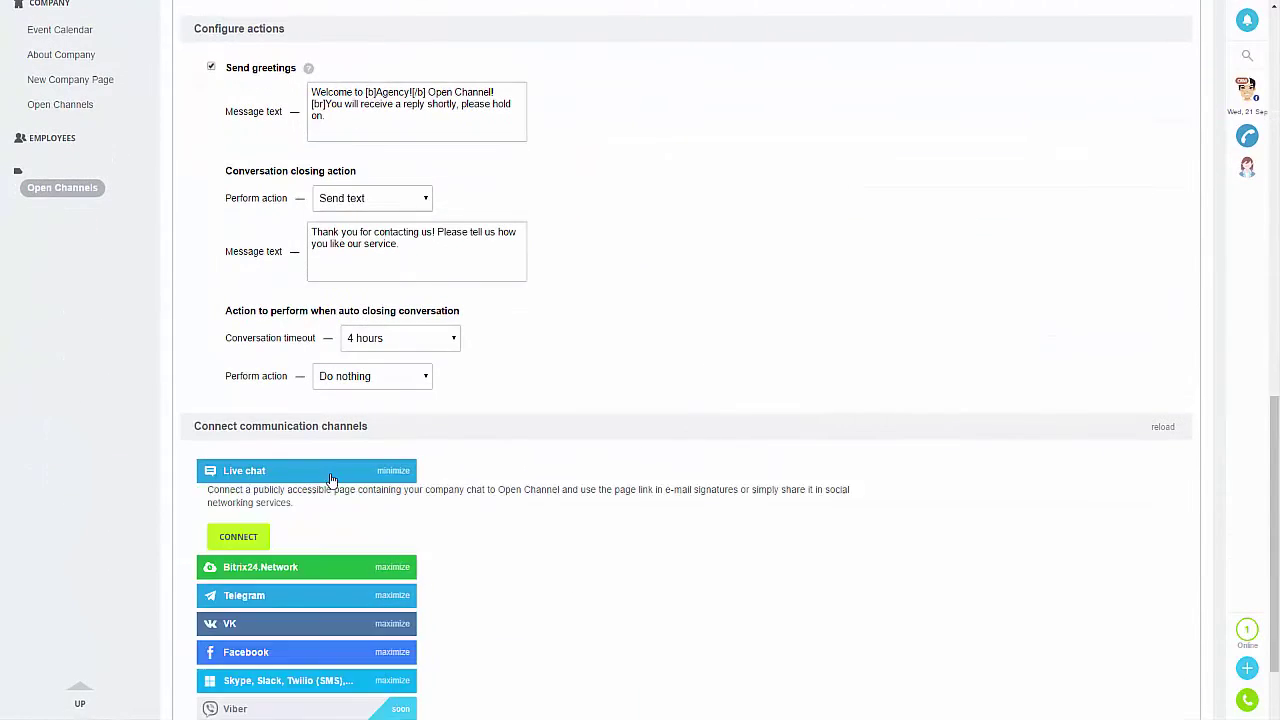
{"action": "left_click", "coordinate": [249, 548]}
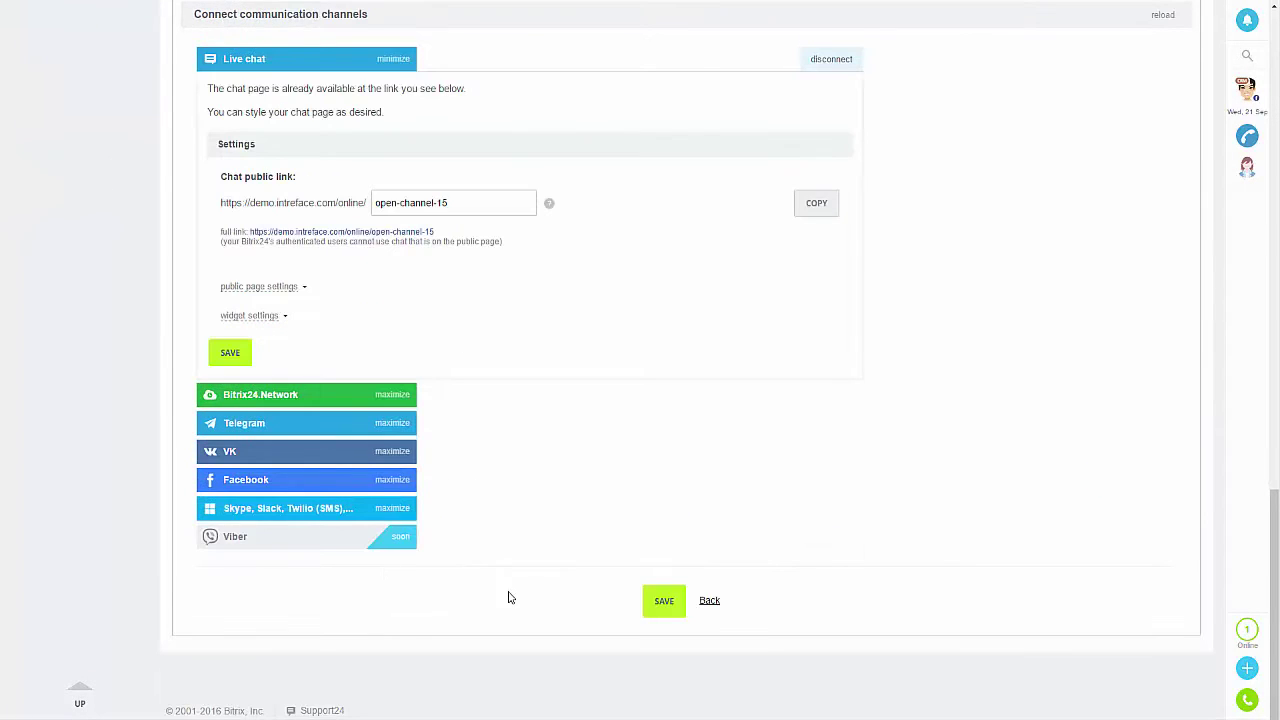
{"action": "left_click", "coordinate": [276, 315]}
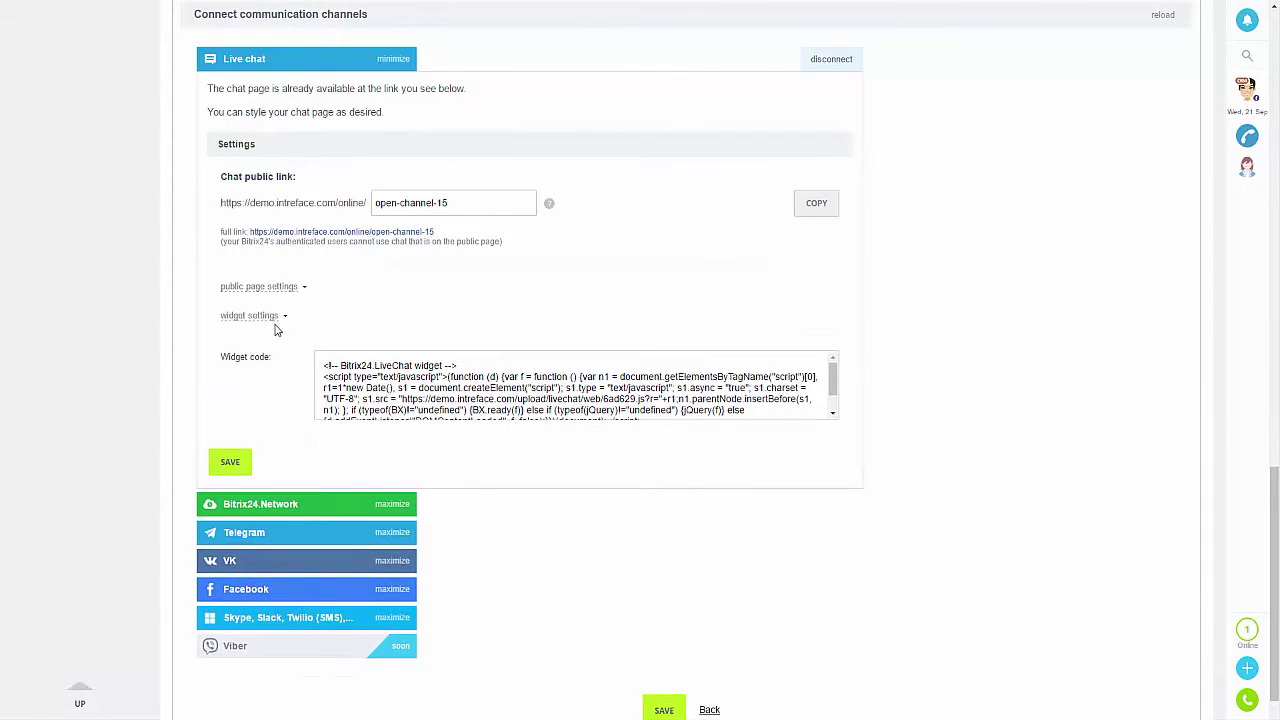
{"action": "left_click_drag", "start_coordinate": [323, 362], "coordinate": [724, 500]}
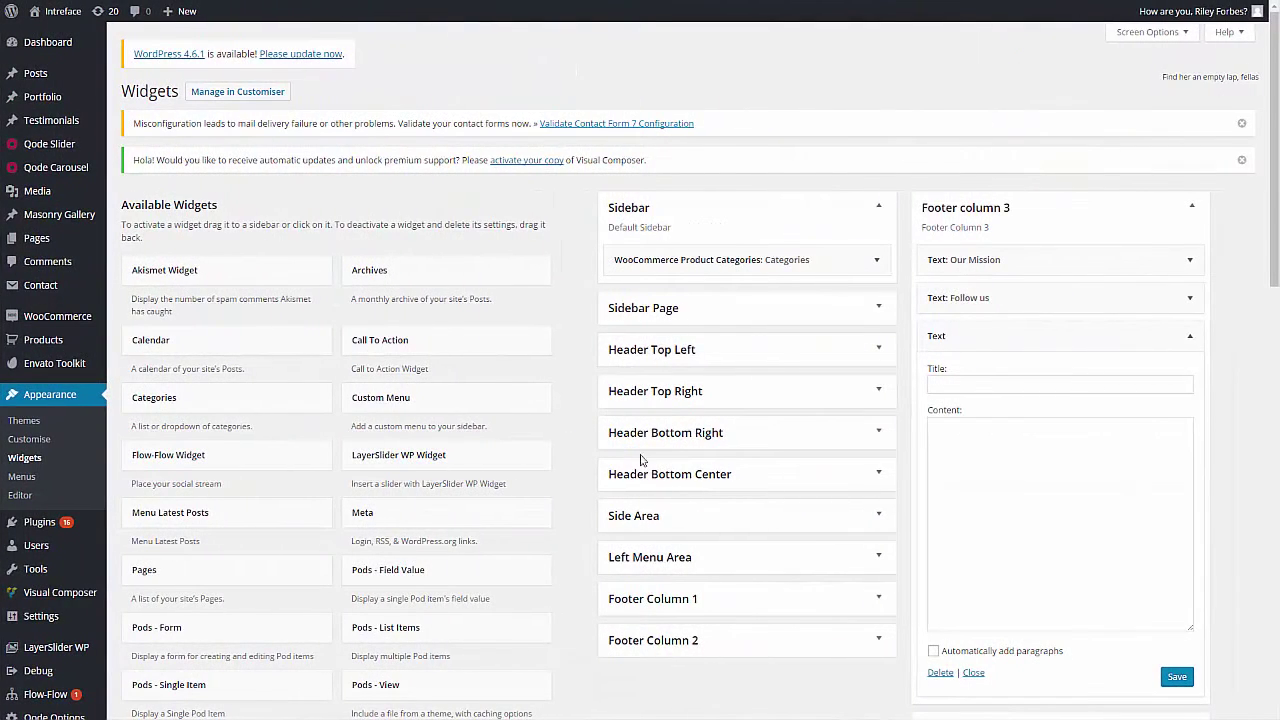
- Paste the LiveChat widget script into the Footer column 3 Text widget and save it
{"action": "left_click", "coordinate": [982, 446]}
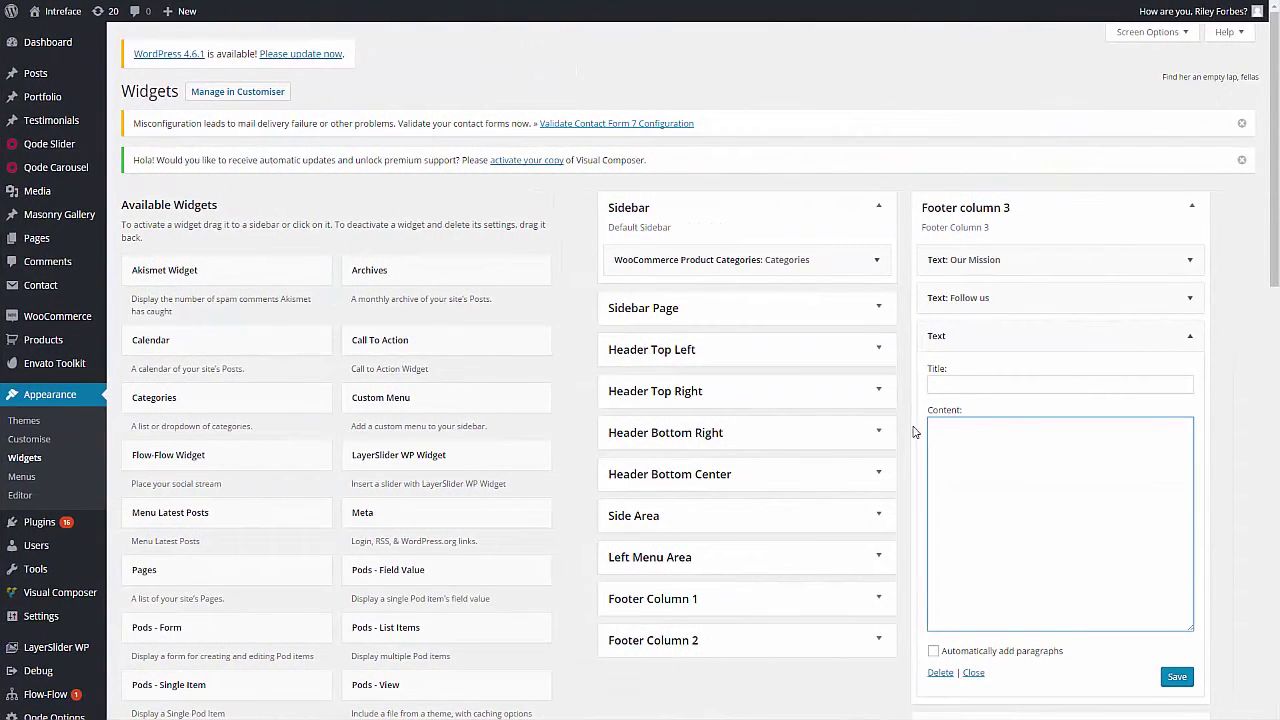
{"action": "type", "text": "<!-- Bitrix24.LiveChat widget --> <script type=\"text/javascript\">(function (d) {var f = function () {var n1 = document.getElementsByTagName(\"script\")[0]; r1=1*new Date(); s1 = document.createElement(\"script\"); s1.type = \"text/javascript\"; s1.async = \"true\"; s1.charset = \"UTF-8\"; s1.src = \"https://demo.intreface.com/upload/livechat/web/6ad629.js?r=\"+r1;n1.parentNode.insertBefore(s1, n1); }; if (typeof(BX)!=\"undefined\") {BX.ready(f)} else if (typeof(jQuery)!=\"undefined\") {jQuery(f)} else {d.addEventListener(\"DOMContentLoaded\", f, false);}})(document);</script> <!-- /Bitrix24.LiveChat widget -->"}
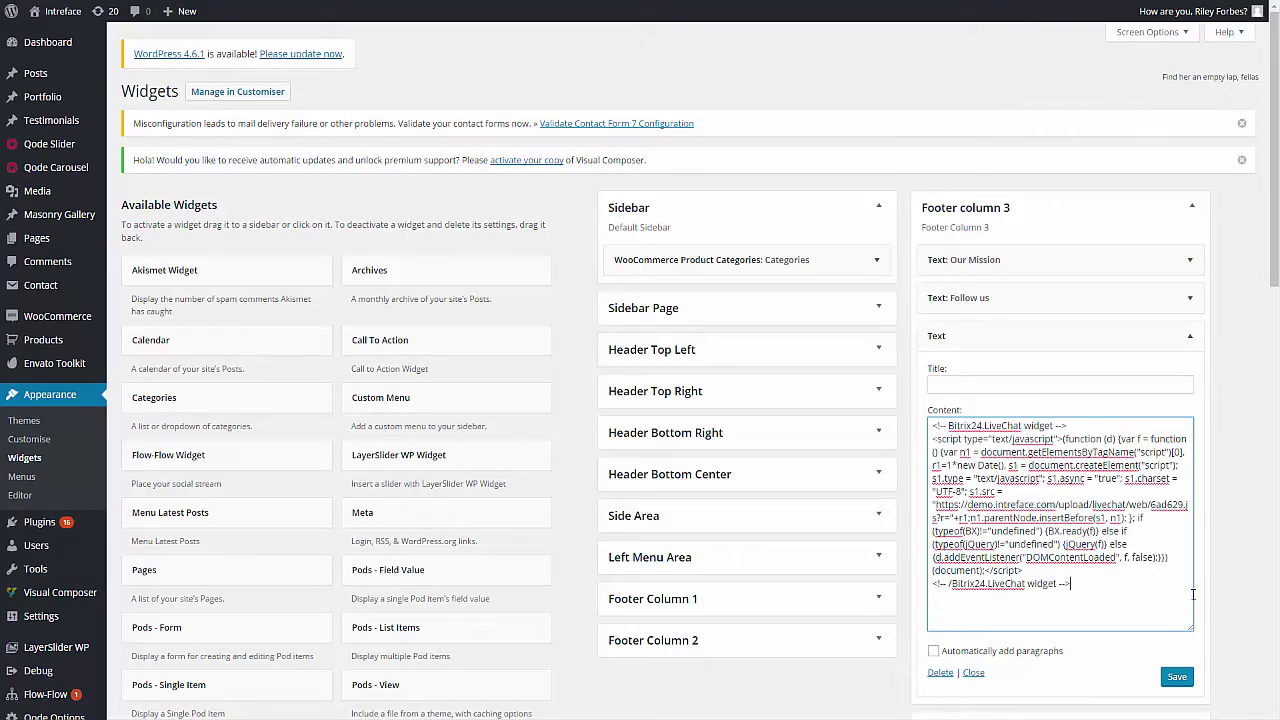
{"action": "left_click", "coordinate": [1175, 678]}
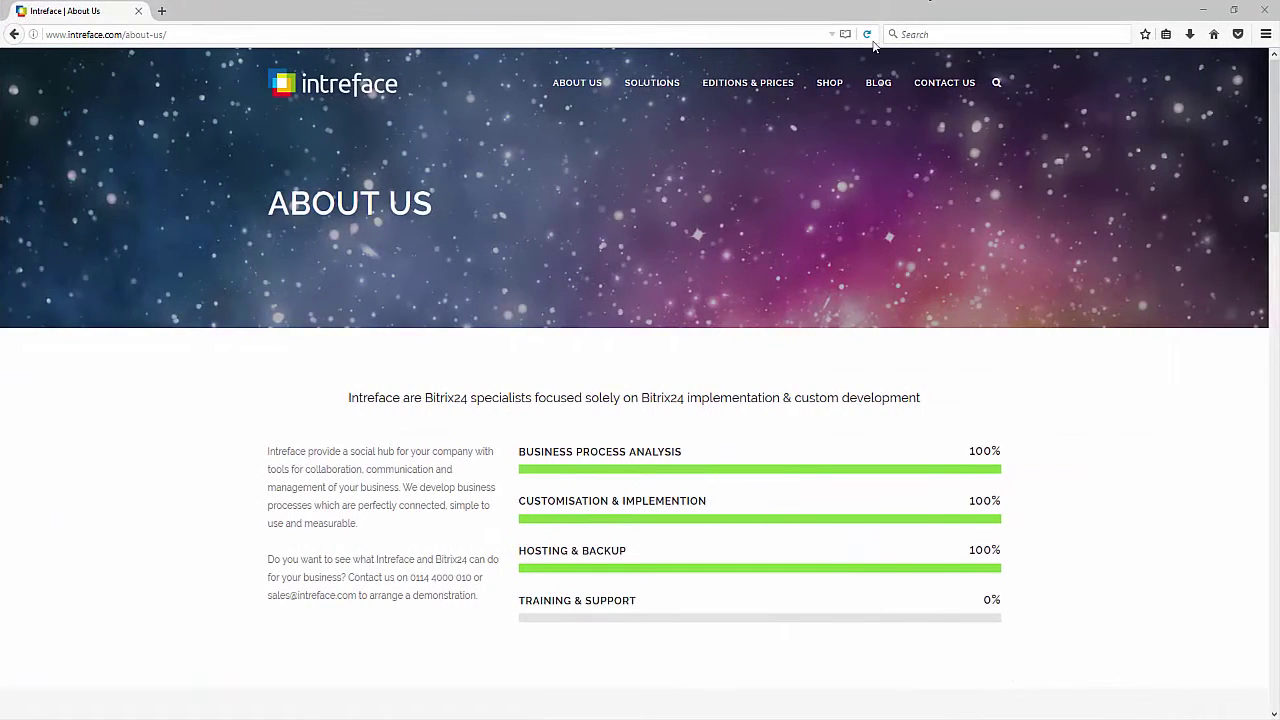
- Reload the About Us page and send 'hi CAN YOU HELP?' through the live chat
{"action": "left_click", "coordinate": [868, 34]}
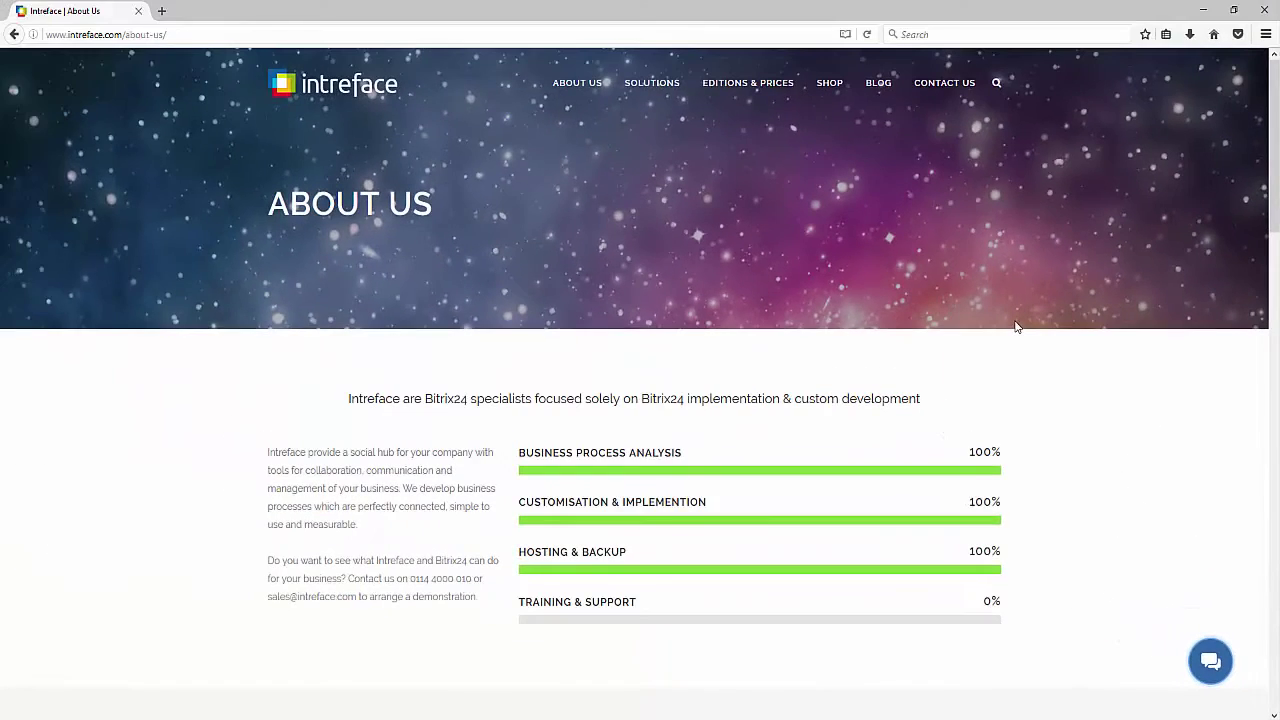
{"action": "left_click", "coordinate": [1210, 660]}
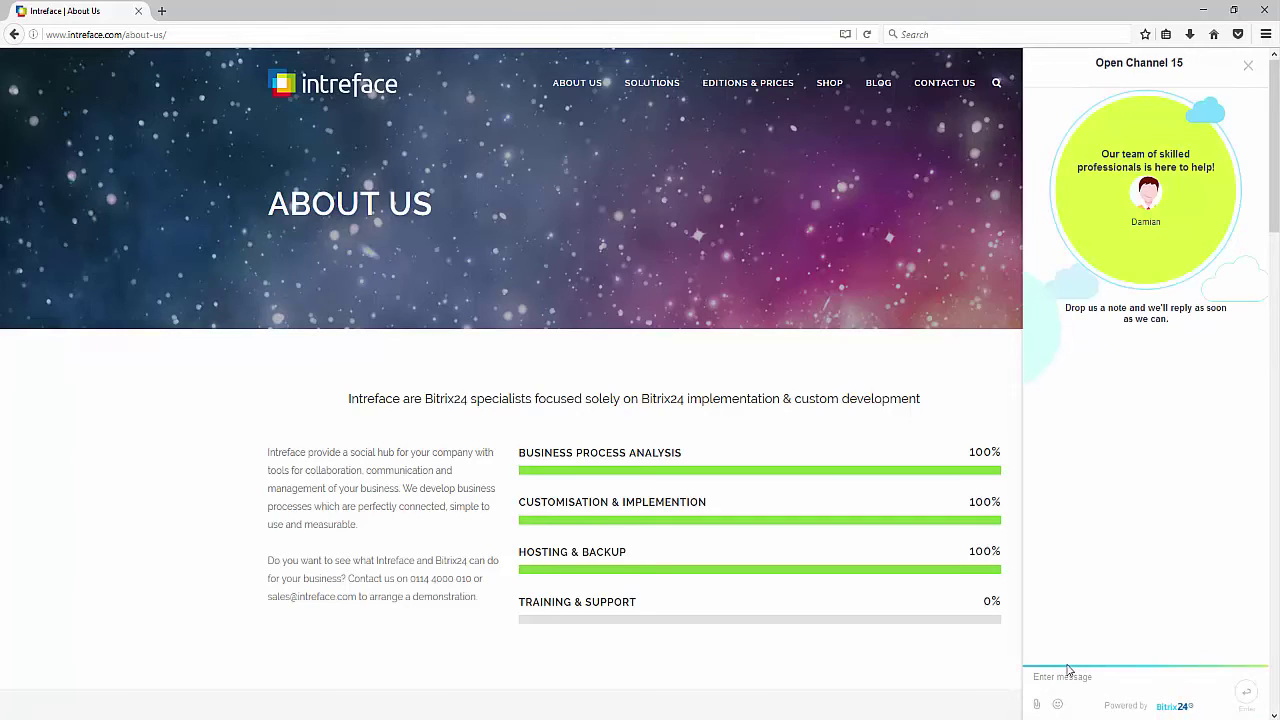
{"action": "left_click", "coordinate": [1062, 676]}
{"action": "type", "text": "hi CAN YOU HELP?"}
{"action": "key", "text": "Return"}
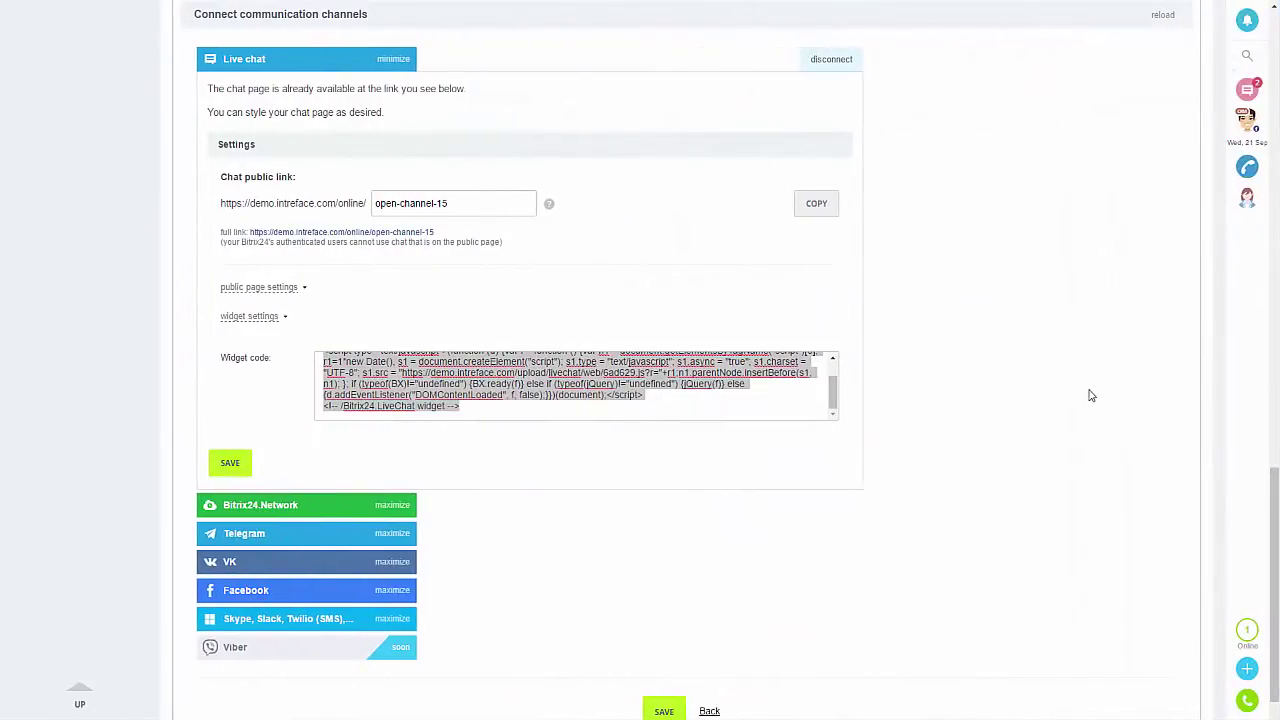
- Take over the Pink guest #4 conversation, reply 'Hi, of course', and close the messenger
{"action": "scroll", "coordinate": [1137, 457], "scroll_direction": "up", "scroll_amount": 3}
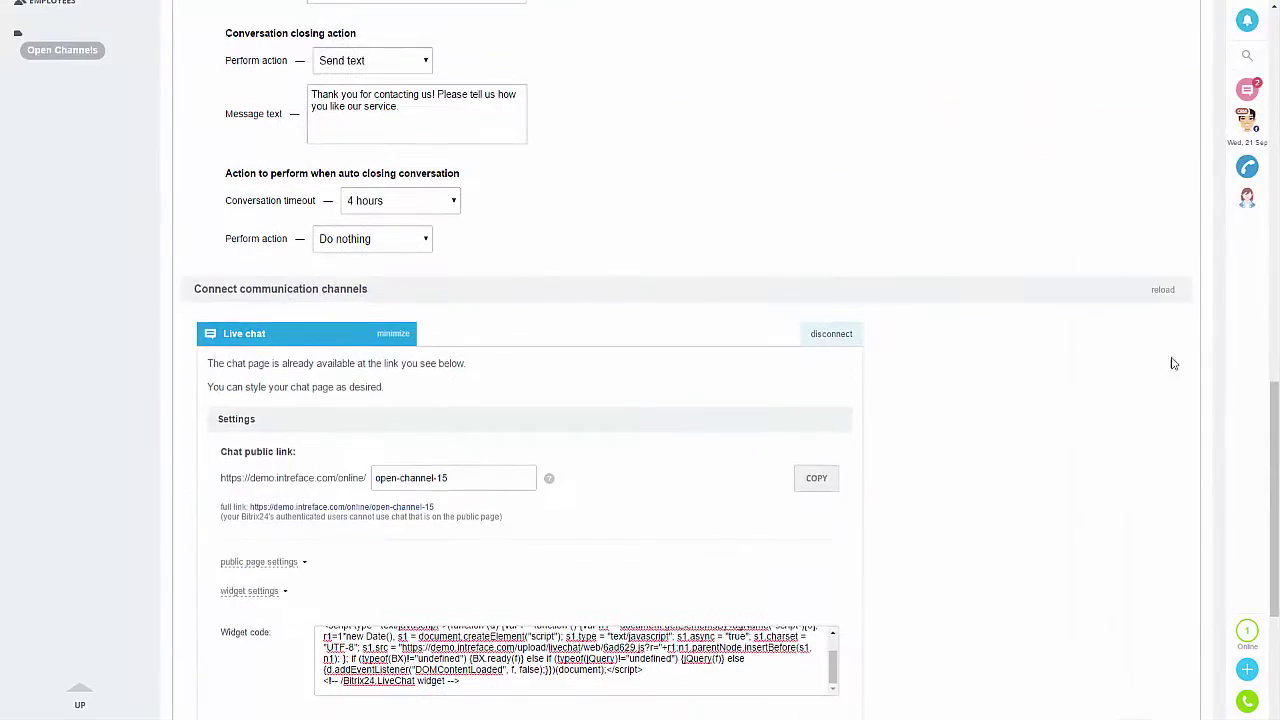
{"action": "left_click", "coordinate": [1252, 88]}
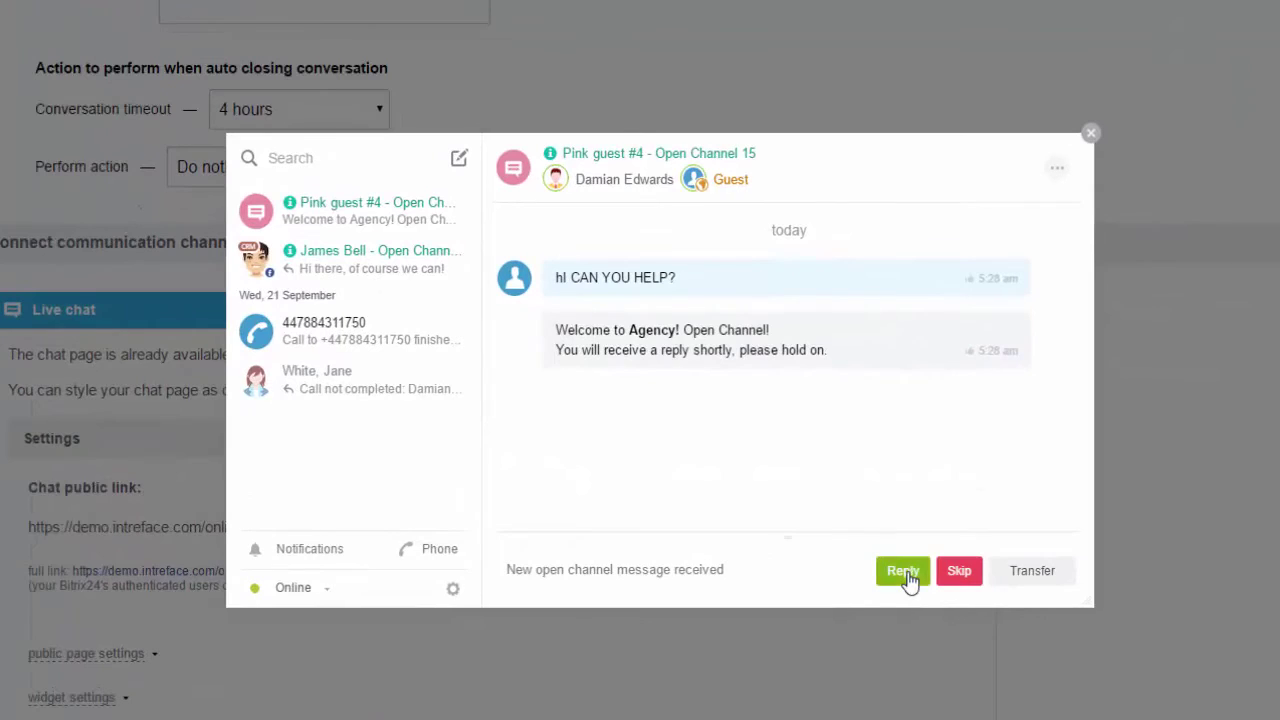
{"action": "left_click", "coordinate": [903, 571]}
{"action": "type", "text": "Hi, of course!"}
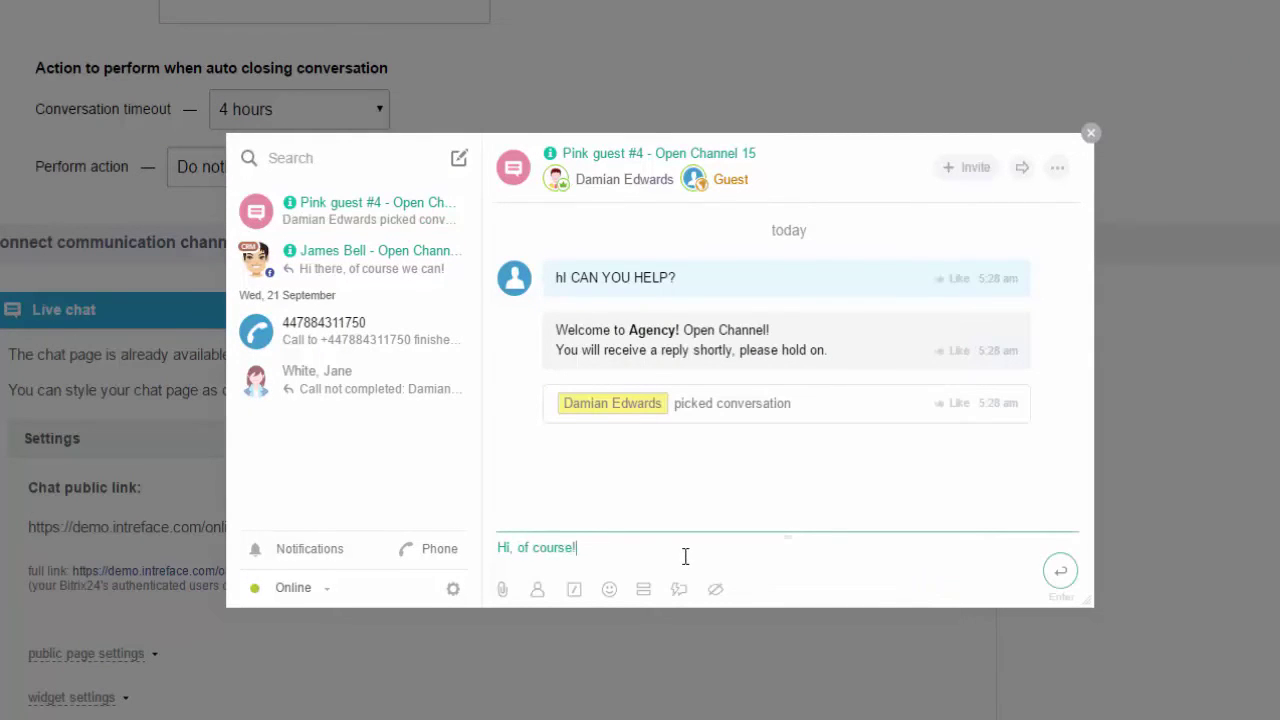
{"action": "key", "text": "Return"}
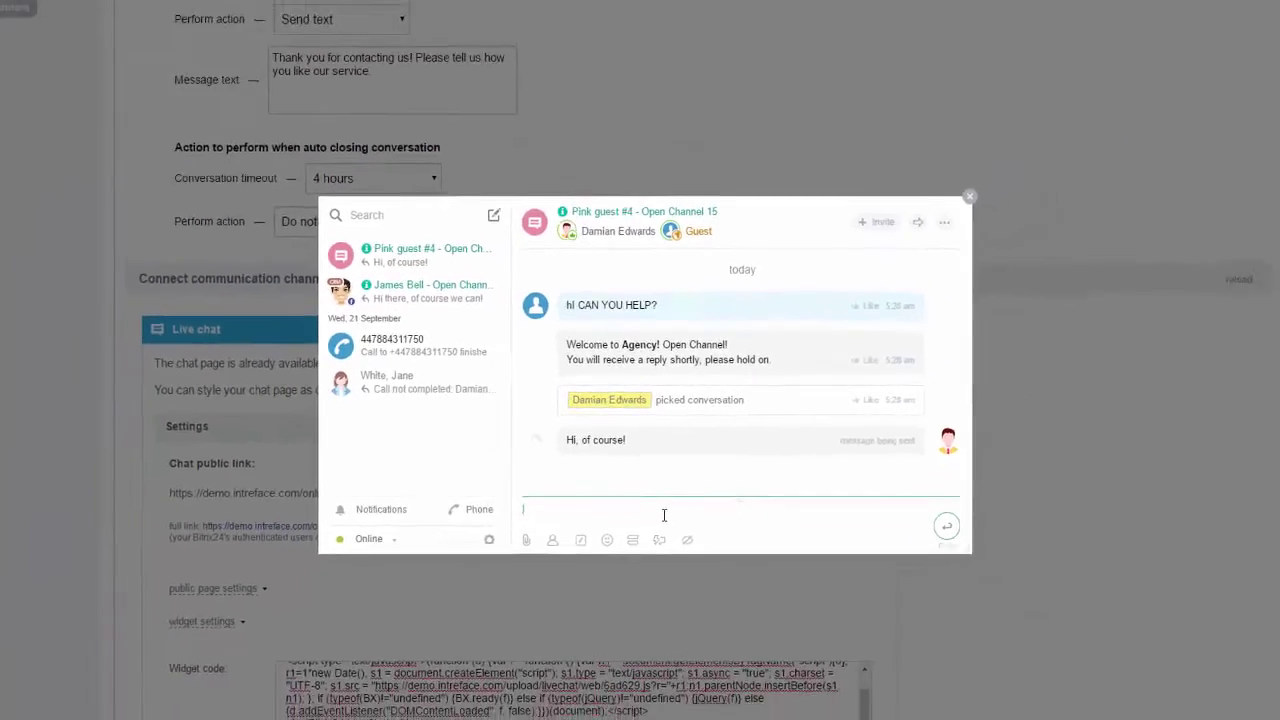
{"action": "left_click", "coordinate": [1080, 486]}
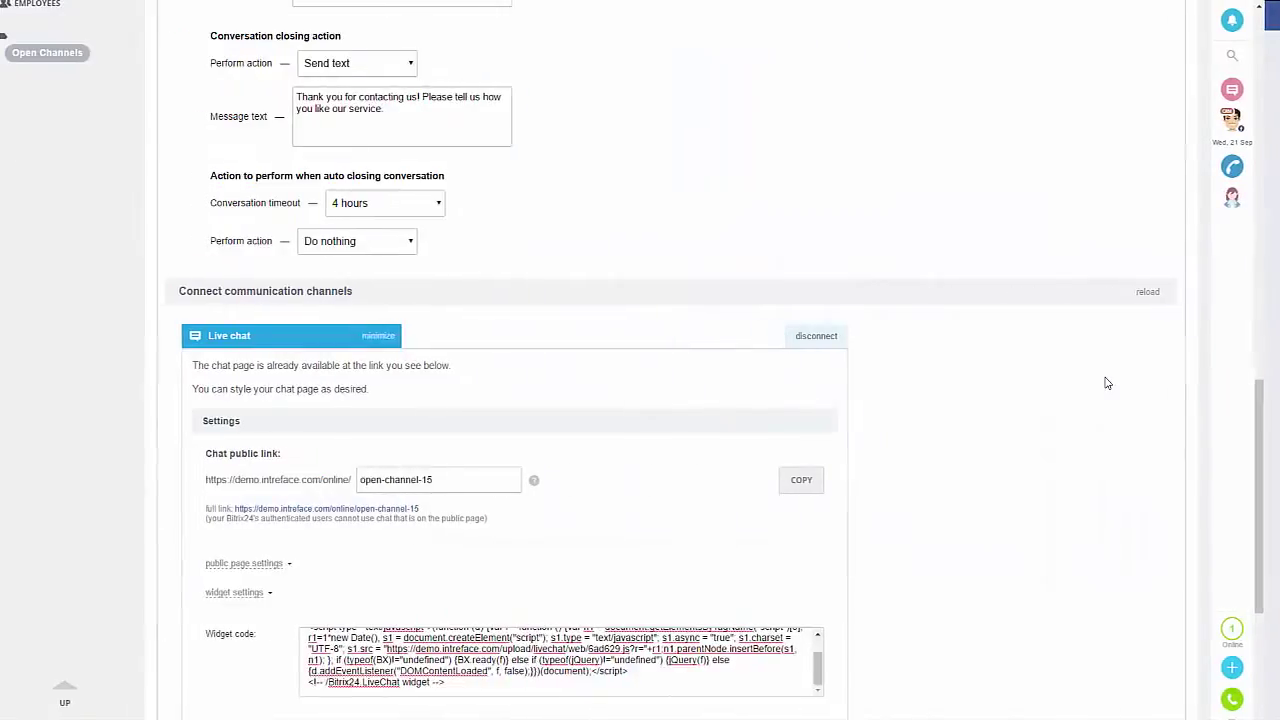
- Save the channel settings, then rename Open Channel 15 to 'Live chat'
{"action": "scroll", "coordinate": [986, 434], "scroll_direction": "down", "scroll_amount": 2}
{"action": "left_click", "coordinate": [234, 530]}
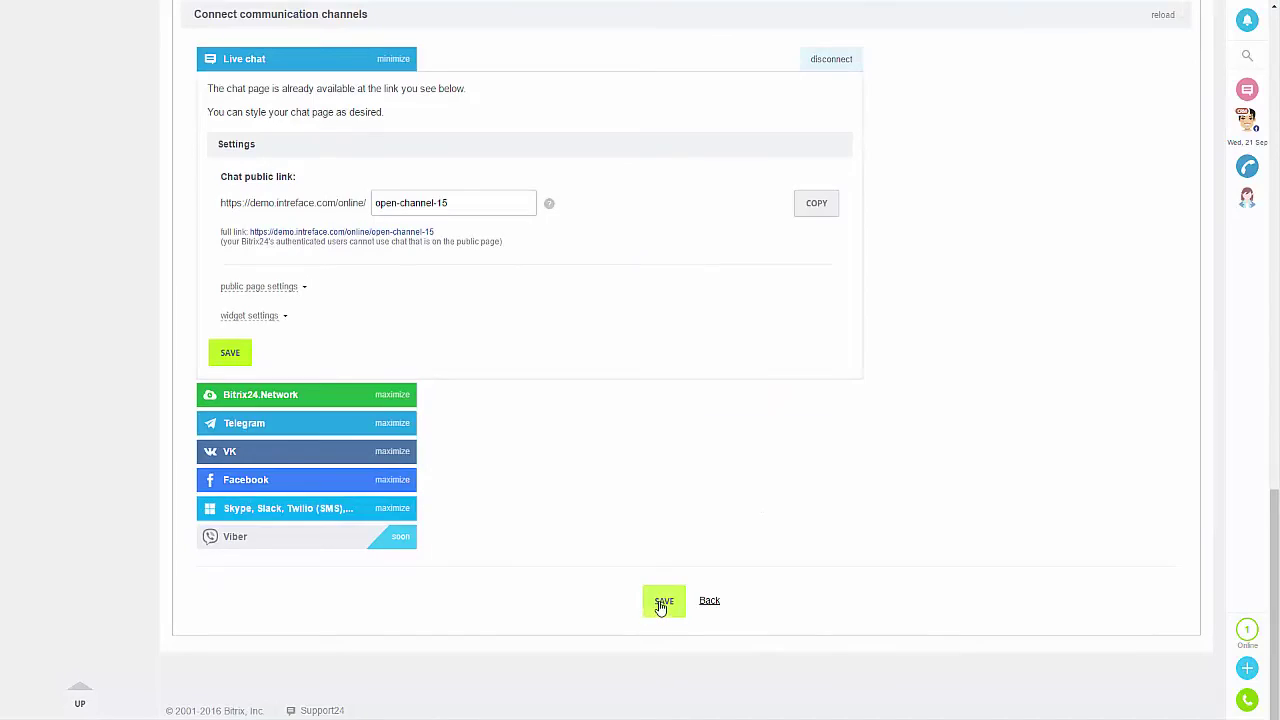
{"action": "scroll", "coordinate": [661, 607], "scroll_direction": "up", "scroll_amount": 10}
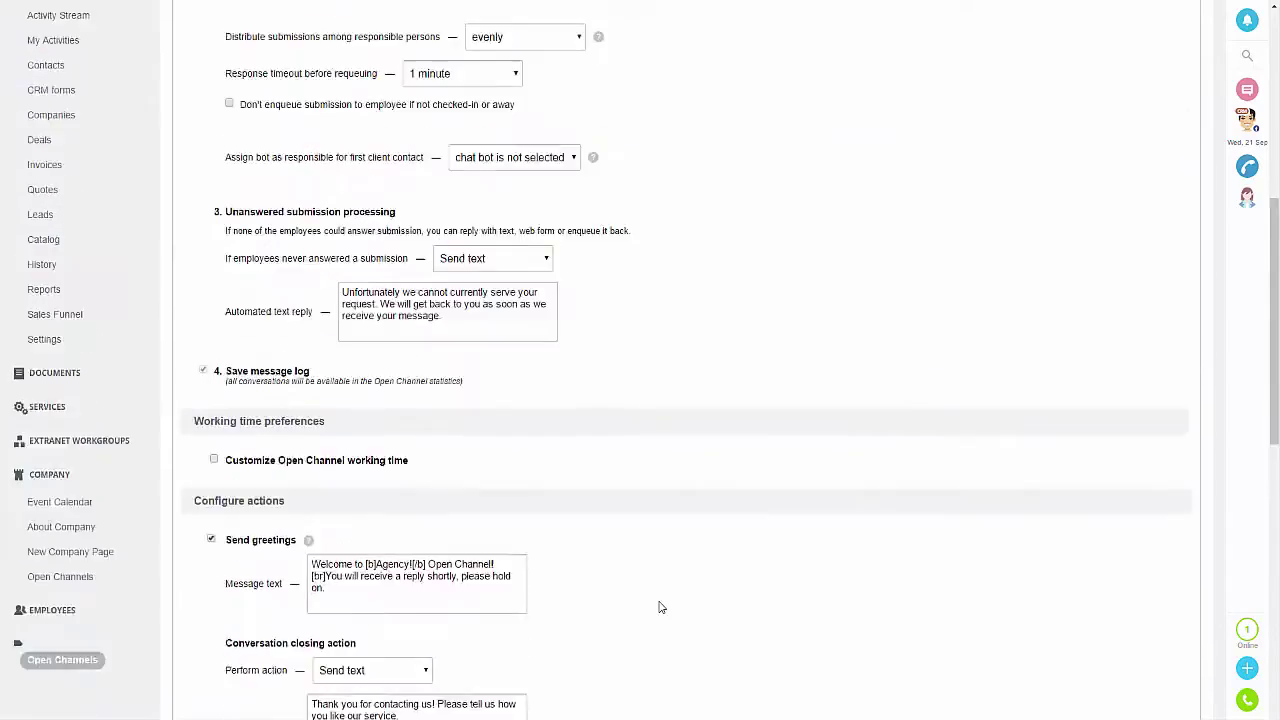
{"action": "scroll", "coordinate": [661, 607], "scroll_direction": "up", "scroll_amount": 3}
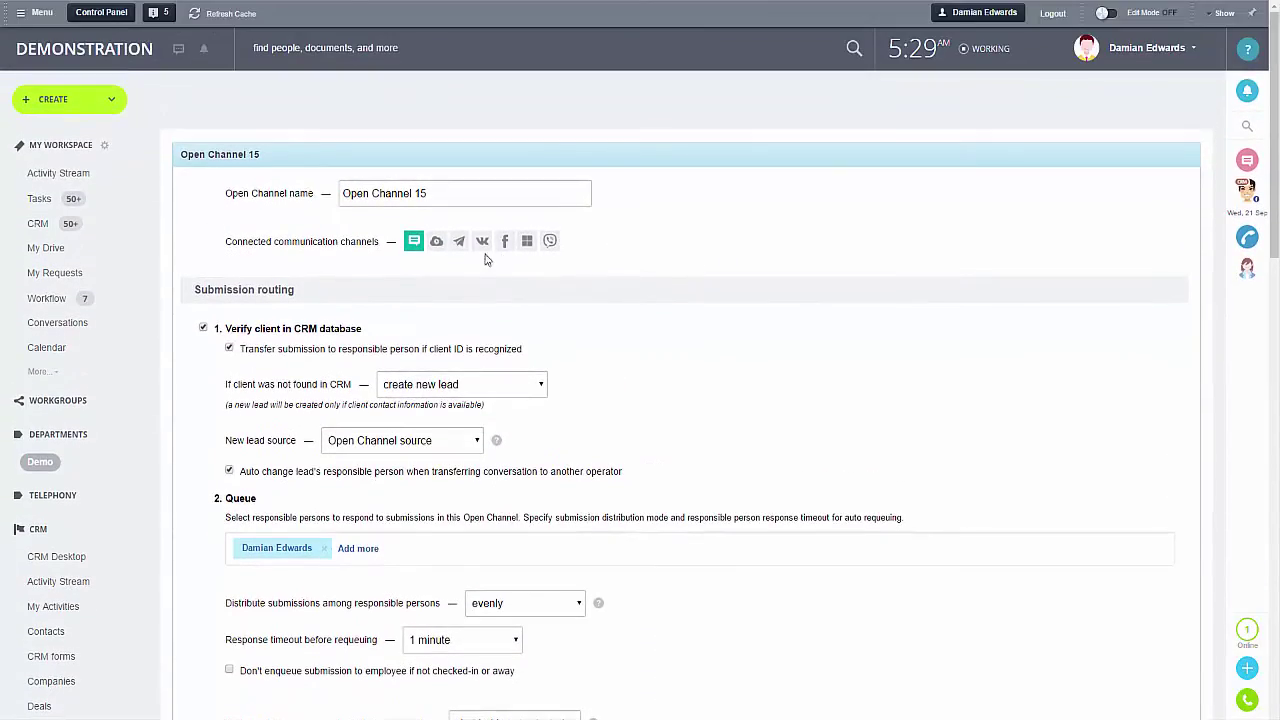
{"action": "left_click_drag", "start_coordinate": [434, 190], "coordinate": [253, 193]}
{"action": "type", "text": "Live chat"}
- Toggle custom working hours on and back off, leaving them unchecked
{"action": "scroll", "coordinate": [1013, 423], "scroll_direction": "down", "scroll_amount": 1}
{"action": "scroll", "coordinate": [1013, 423], "scroll_direction": "down", "scroll_amount": 3}
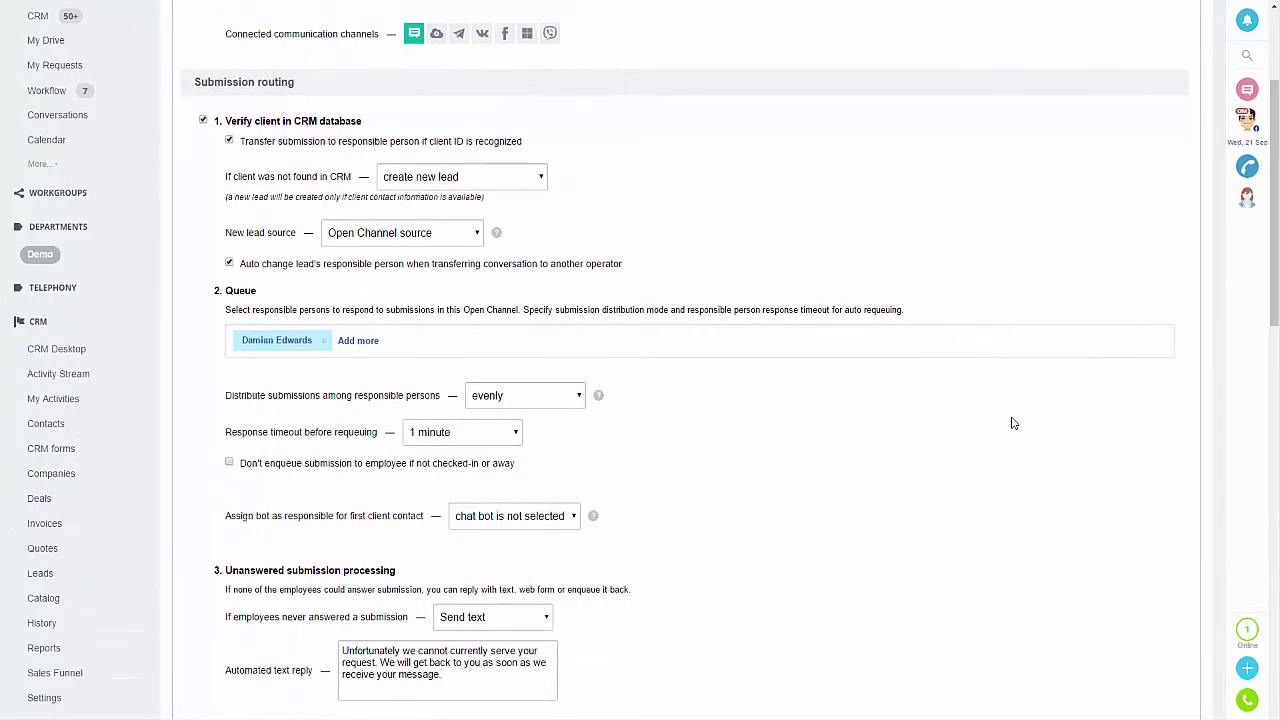
{"action": "scroll", "coordinate": [1013, 423], "scroll_direction": "down", "scroll_amount": 1}
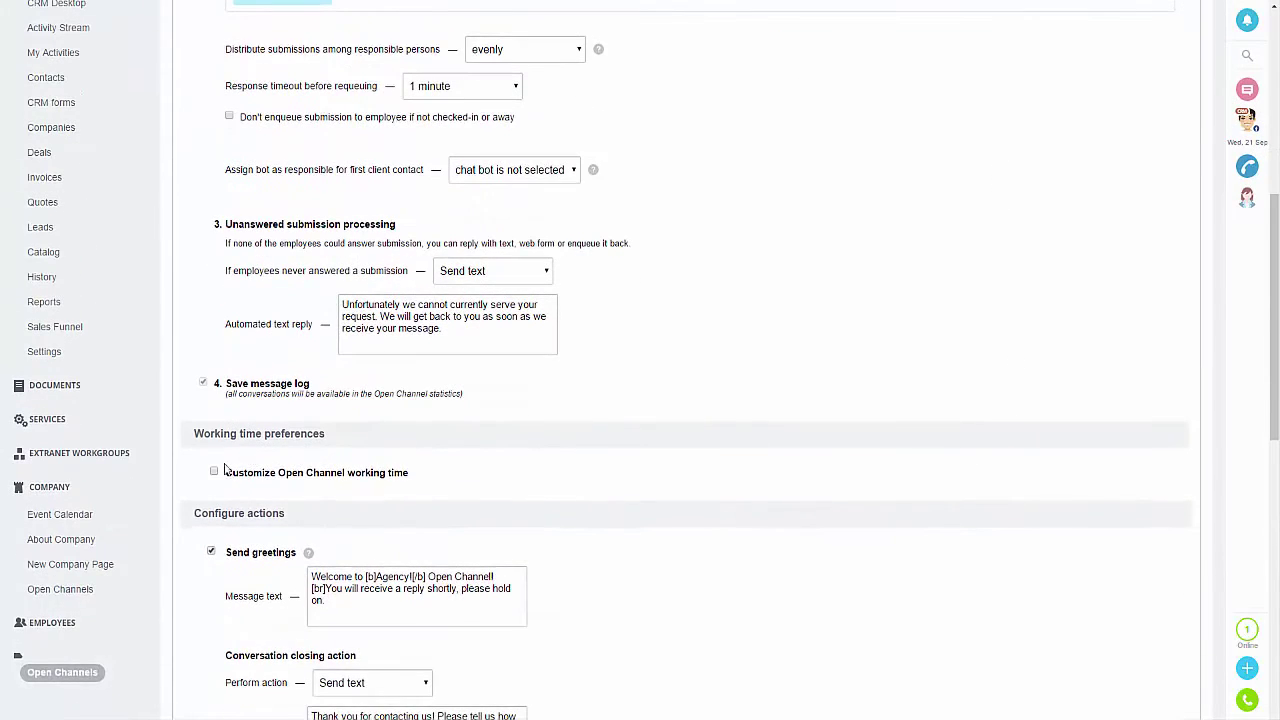
{"action": "left_click", "coordinate": [394, 473]}
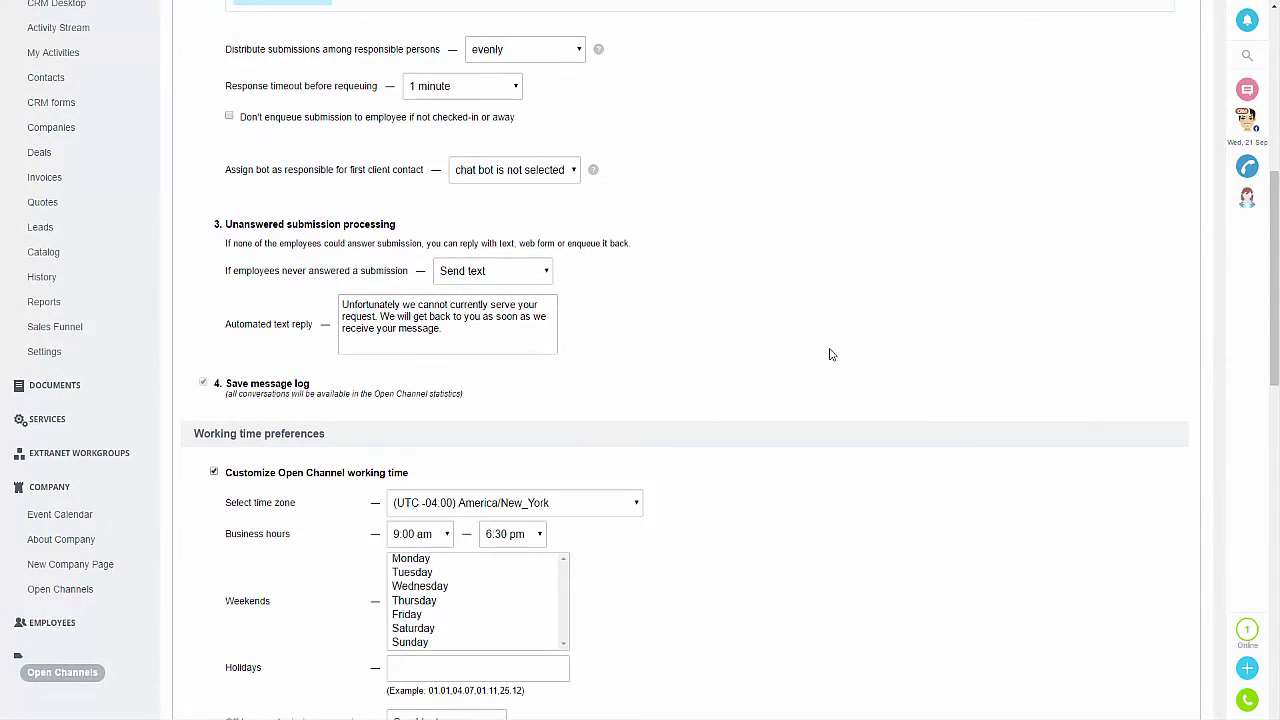
{"action": "left_click", "coordinate": [213, 471]}
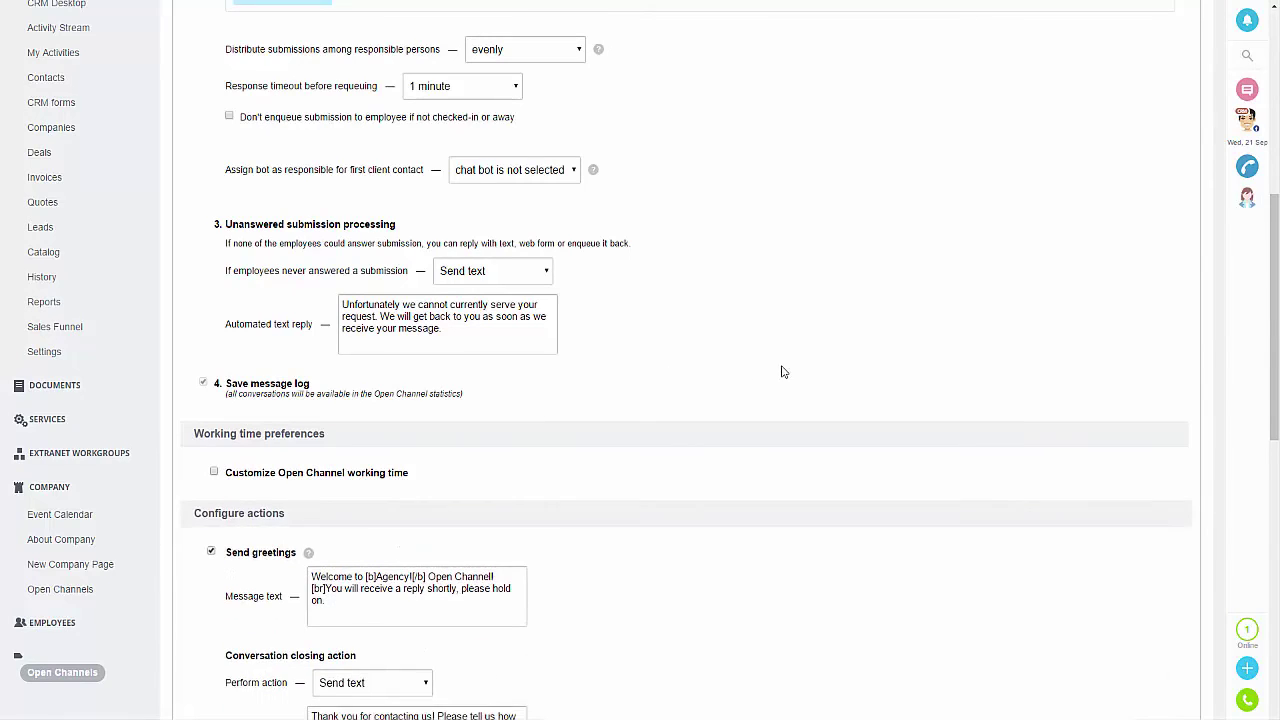
{"action": "scroll", "coordinate": [781, 372], "scroll_direction": "down", "scroll_amount": 5}
{"action": "scroll", "coordinate": [781, 372], "scroll_direction": "down", "scroll_amount": 4}
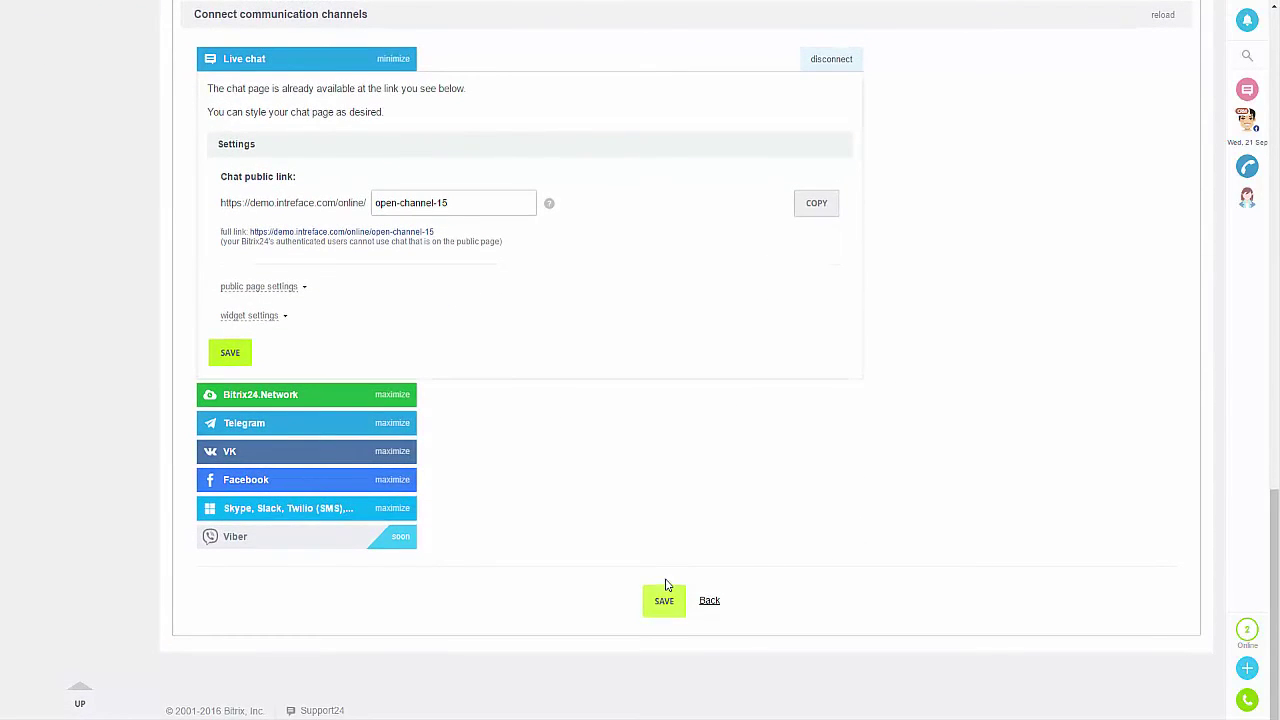
- Save the Live chat channel and view it beside Facebook in the Open Channels list
{"action": "left_click", "coordinate": [666, 584]}
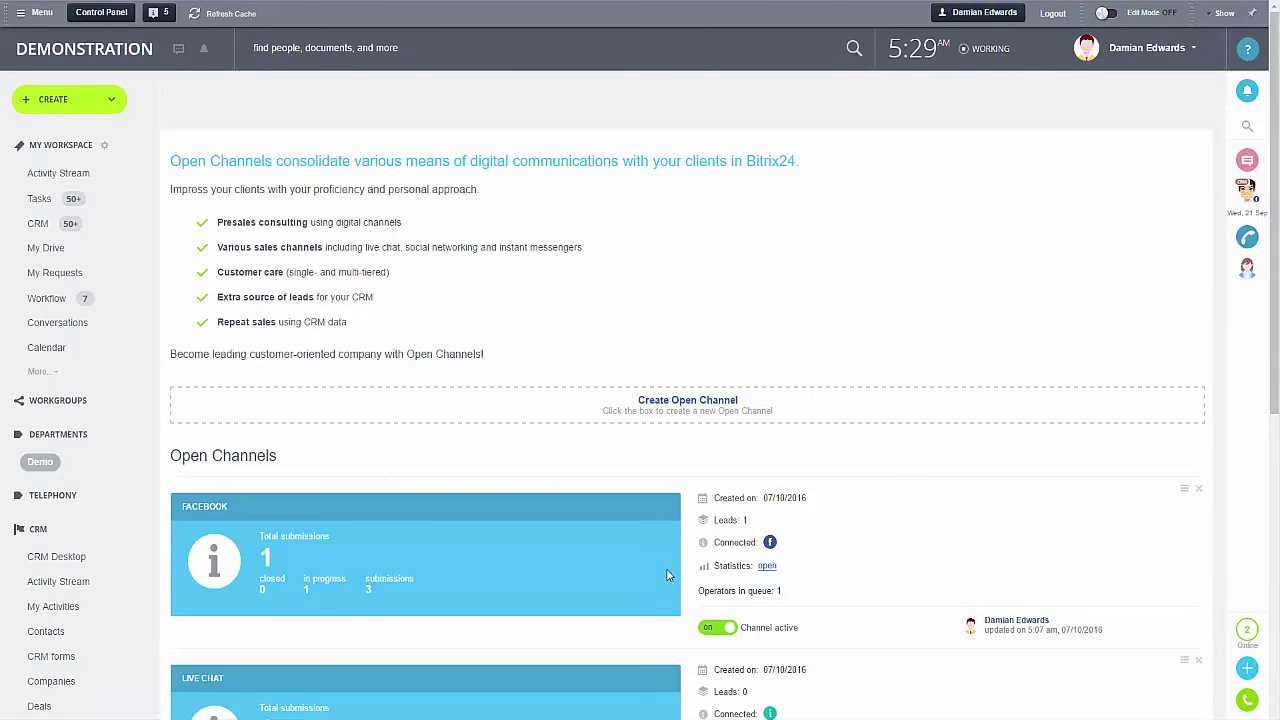
{"action": "scroll", "coordinate": [1010, 477], "scroll_direction": "down", "scroll_amount": 1}
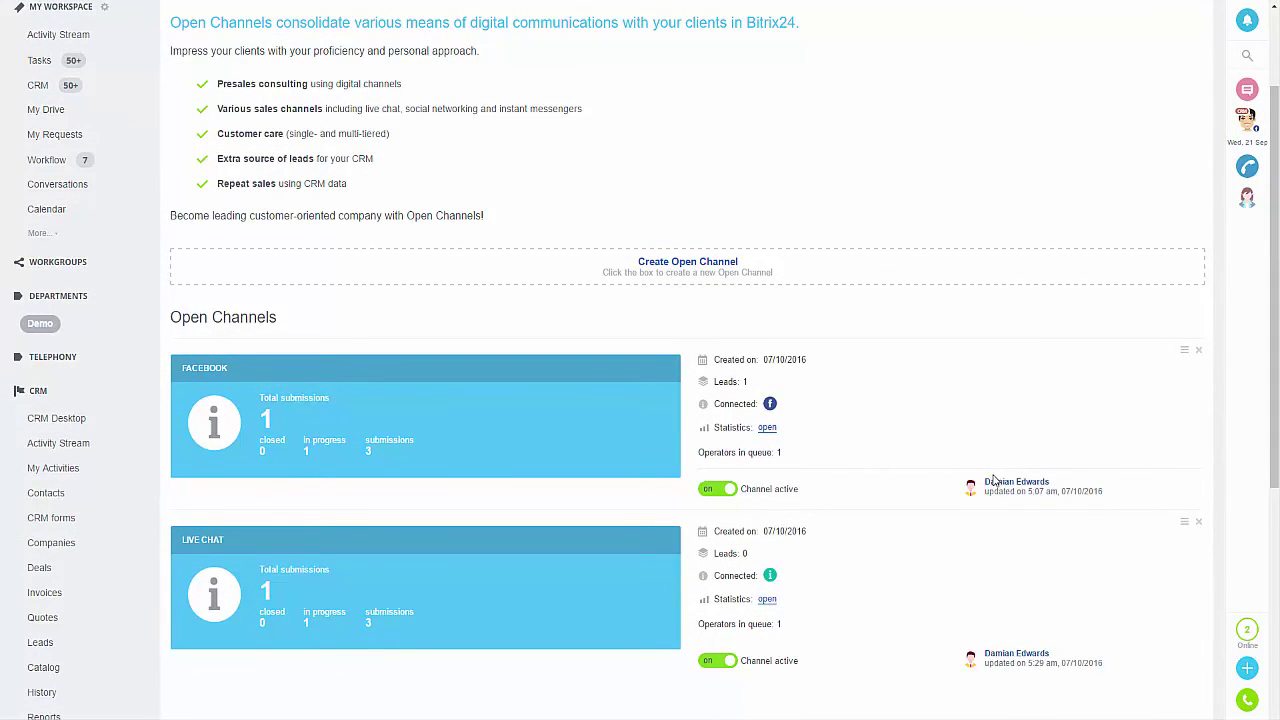